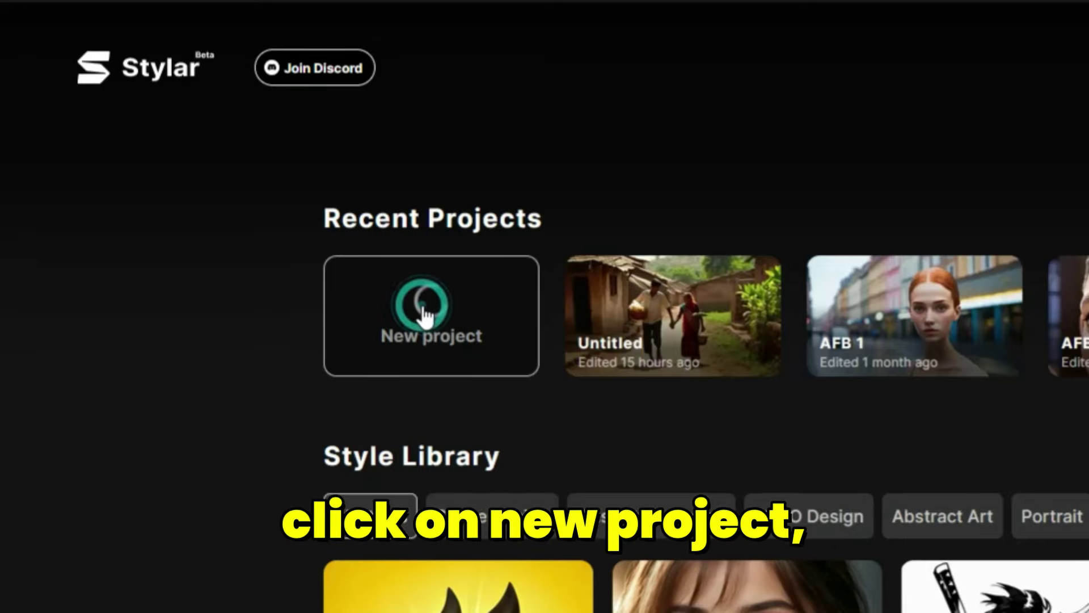
Step: Start the 'Ai Future Byte' project on a blank 16:9 canvas of 1536 × 864
{"action": "left_click", "coordinate": [426, 315]}
{"action": "type", "text": "A"}
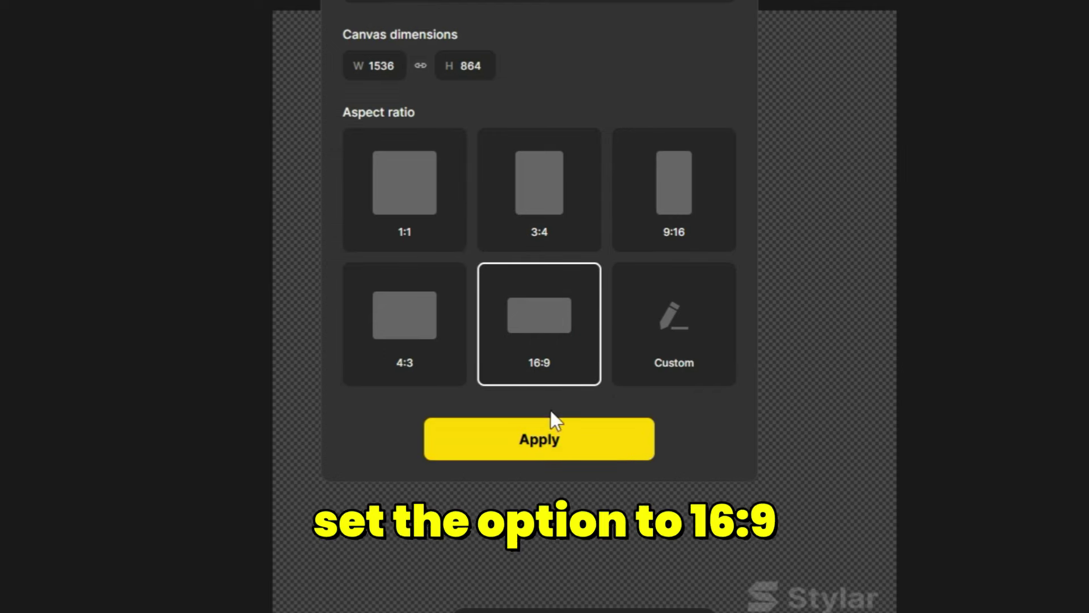
{"action": "left_click", "coordinate": [537, 441]}
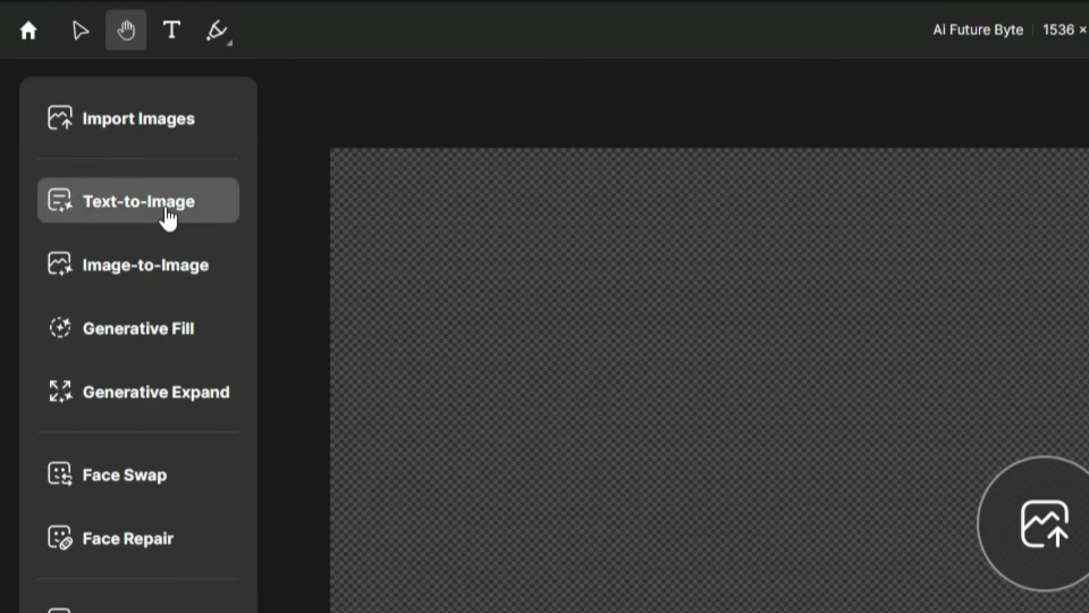
Step: Switch to Text-to-Image and apply the Realistic style instead of No Style
{"action": "left_click", "coordinate": [94, 120]}
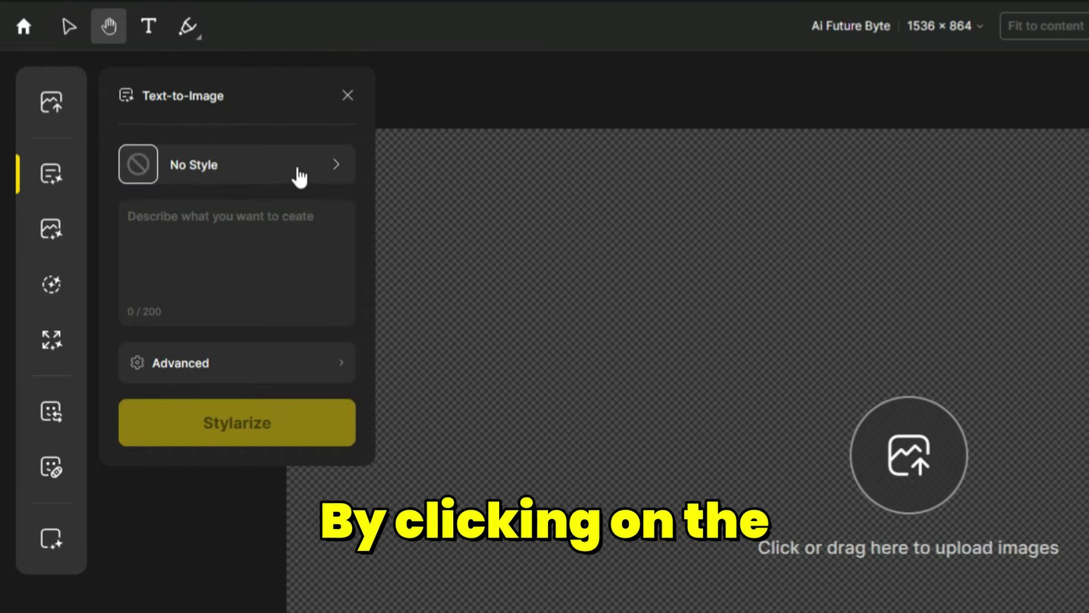
{"action": "left_click", "coordinate": [299, 177]}
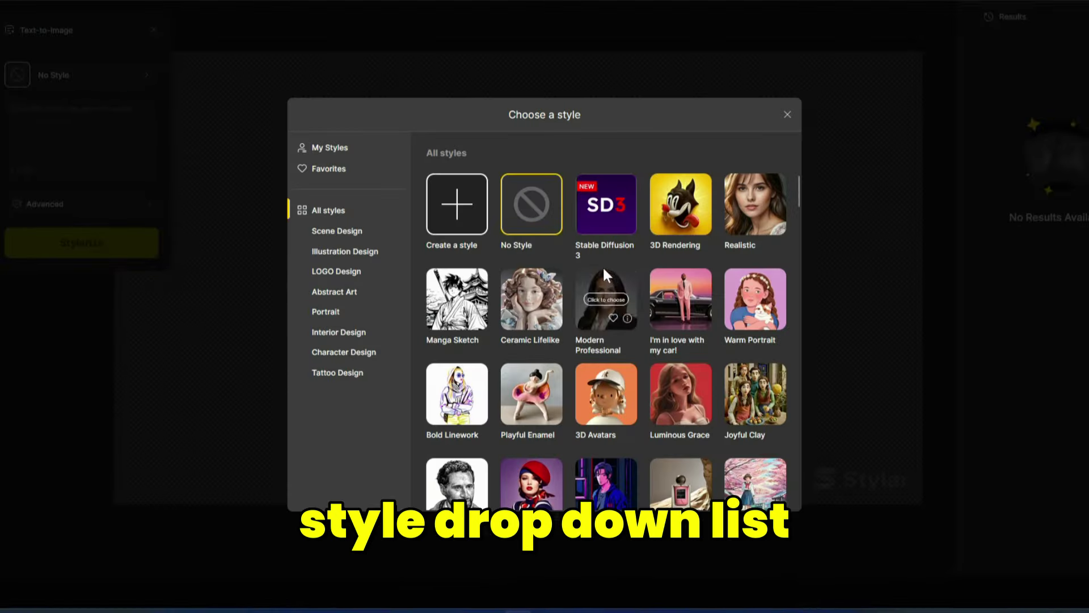
{"action": "left_click", "coordinate": [744, 216]}
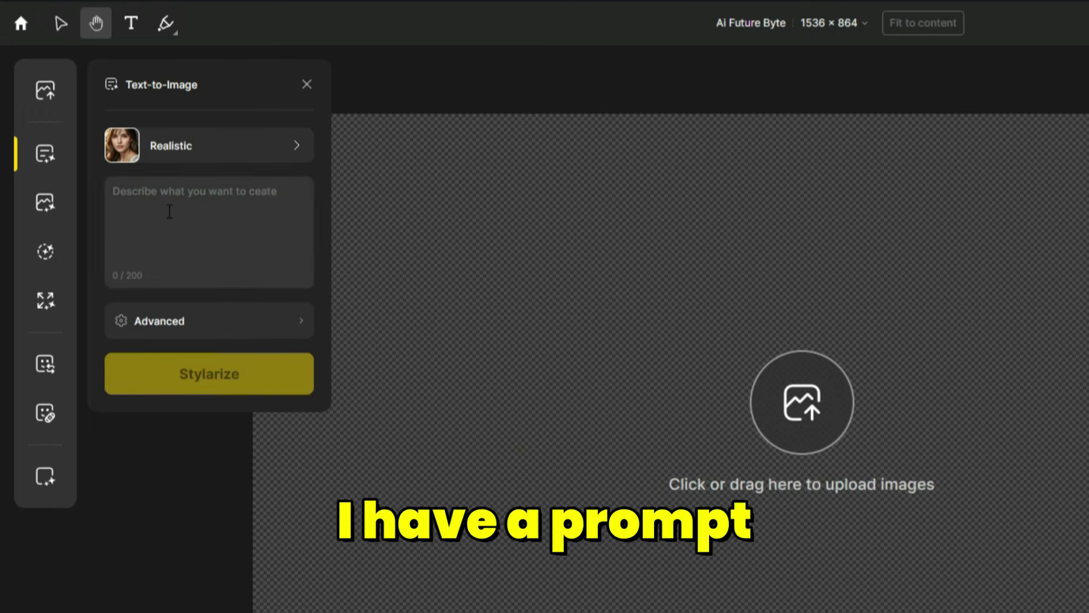
Step: Paste the young American punk-singer prompt, check the Advanced negative prompt, and Stylarize
{"action": "left_click", "coordinate": [166, 205]}
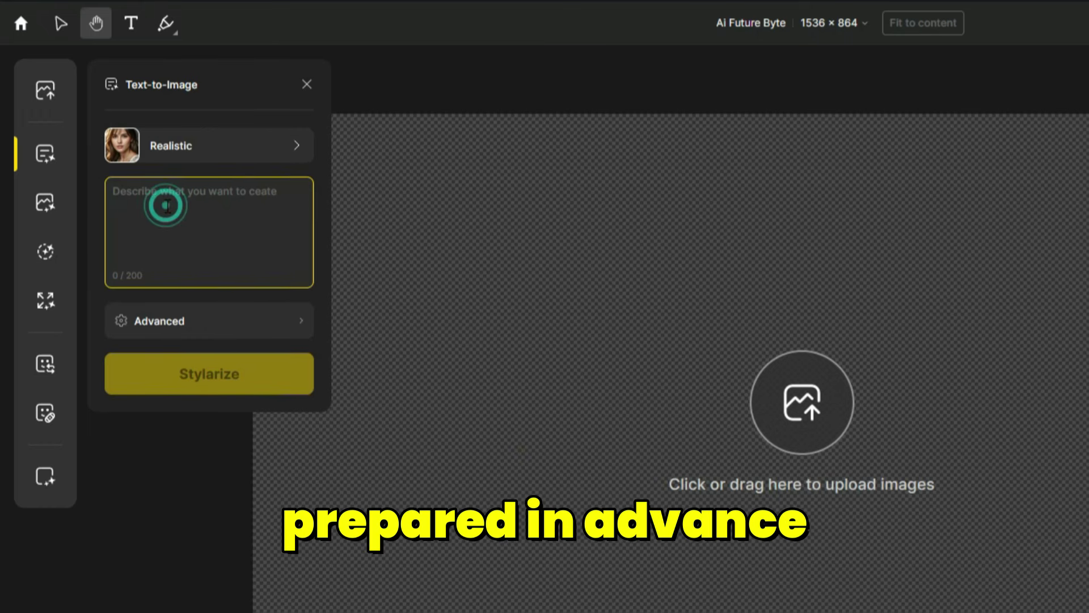
{"action": "right_click", "coordinate": [168, 206]}
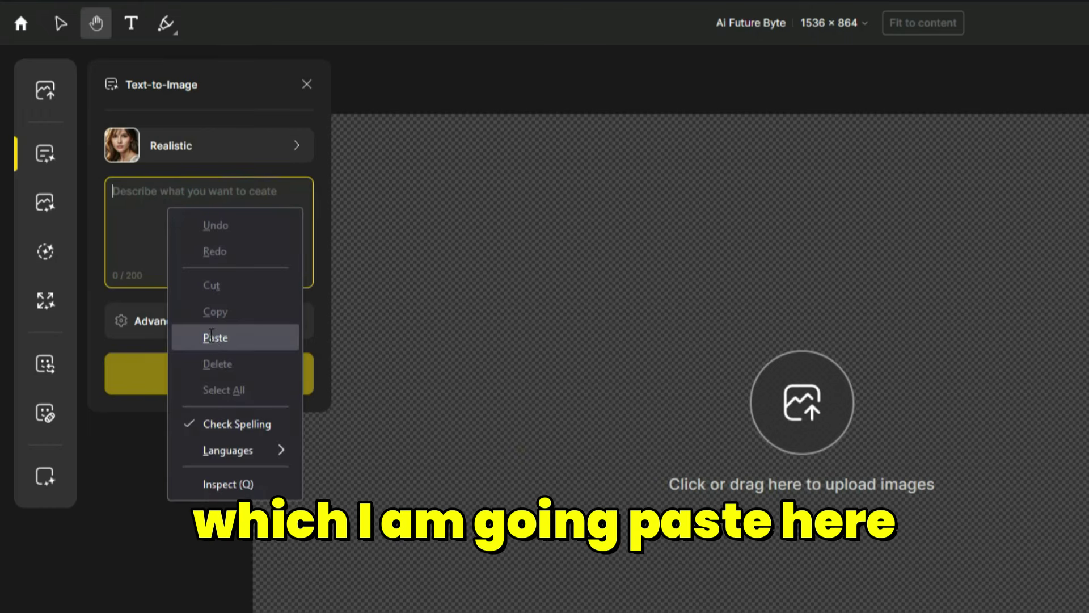
{"action": "left_click", "coordinate": [211, 337]}
{"action": "scroll", "coordinate": [269, 318], "scroll_direction": "up", "scroll_amount": 5}
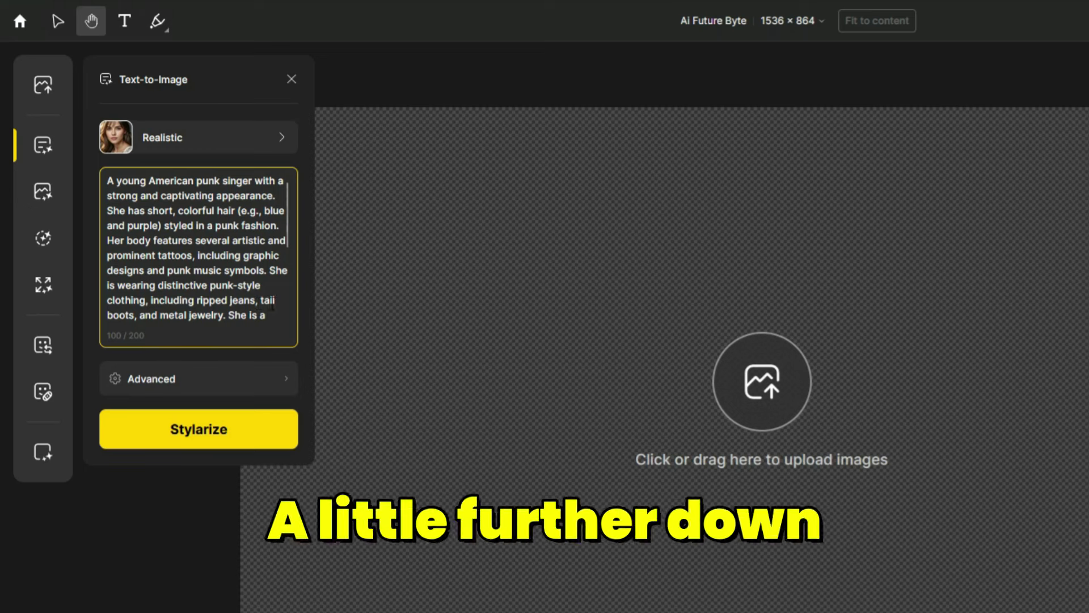
{"action": "left_click", "coordinate": [264, 386]}
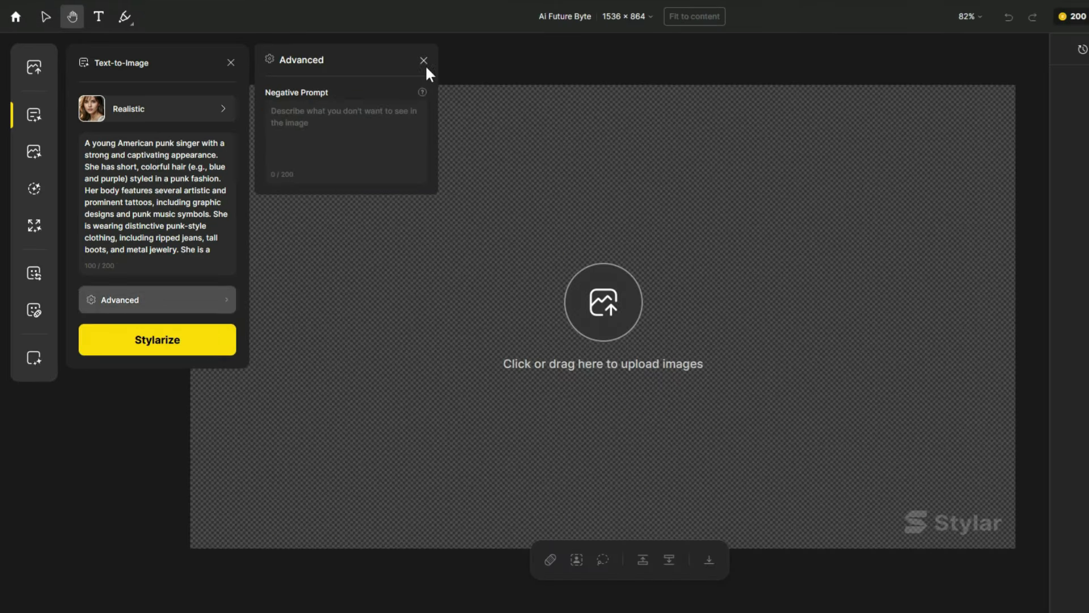
{"action": "left_click", "coordinate": [535, 76]}
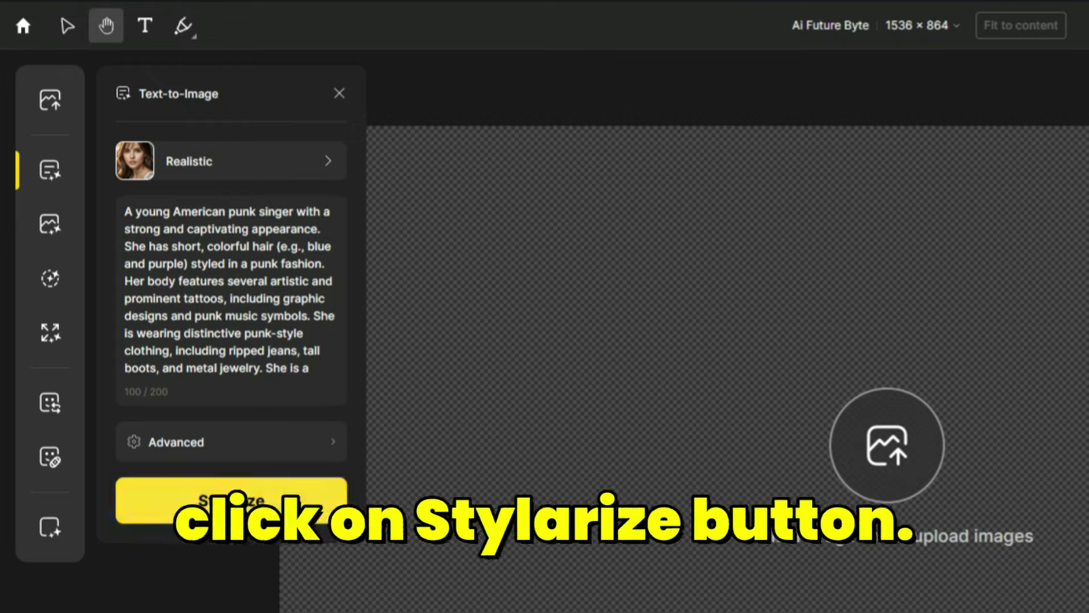
{"action": "left_click", "coordinate": [230, 502]}
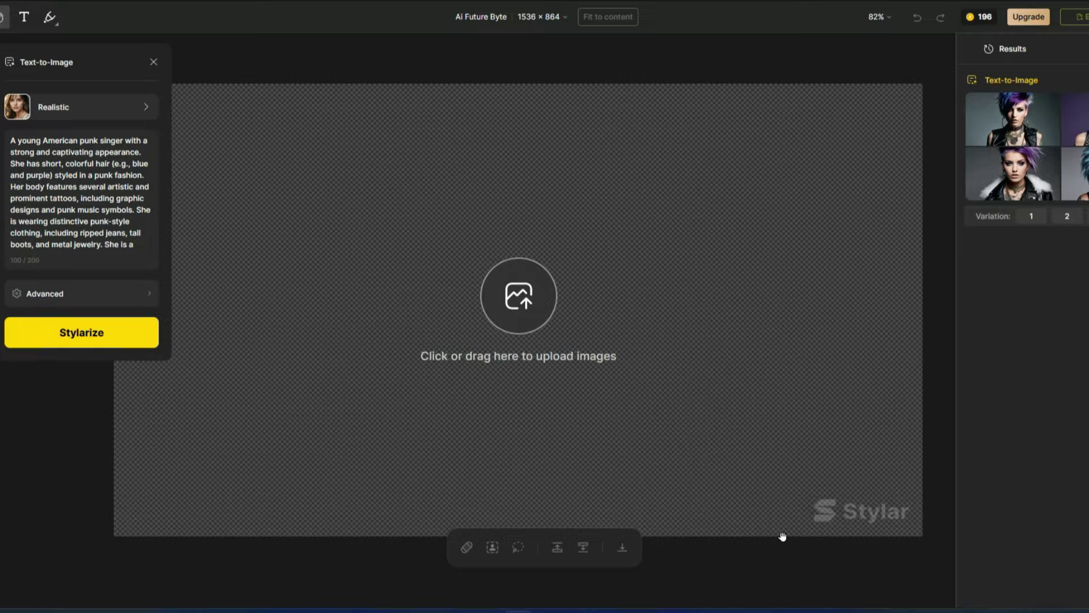
Step: Place the third and fourth punk-singer results onto the canvas
{"action": "mouse_move", "coordinate": [818, 216]}
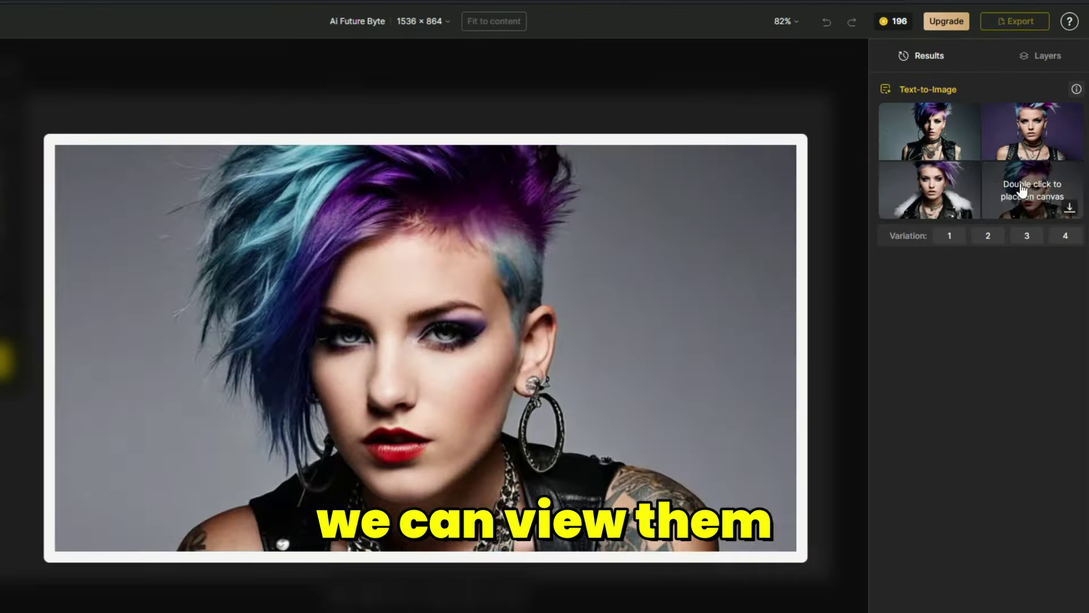
{"action": "mouse_move", "coordinate": [939, 196]}
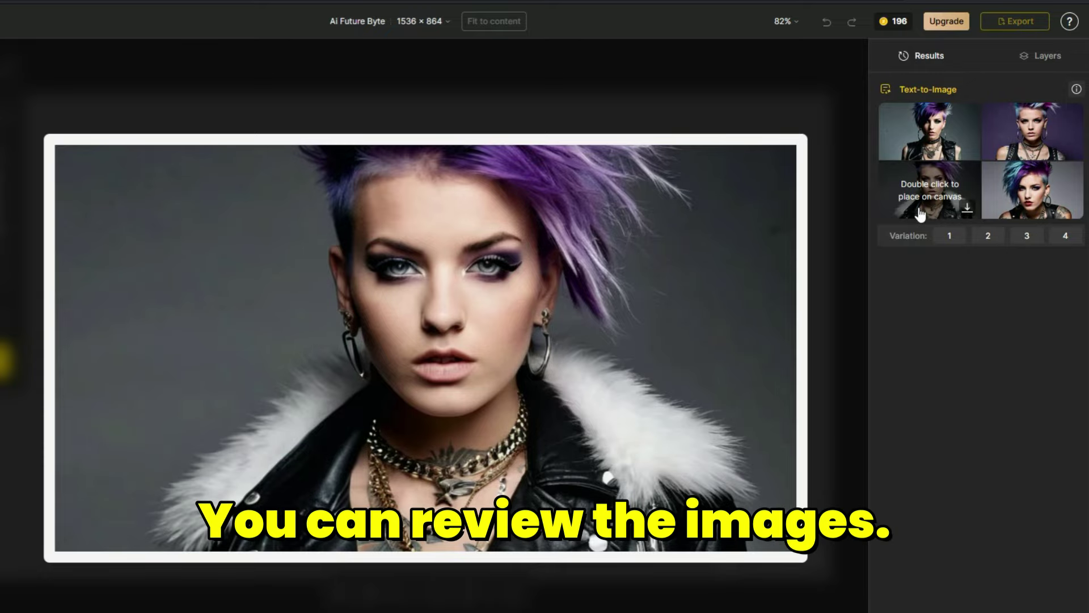
{"action": "double_click", "coordinate": [920, 214]}
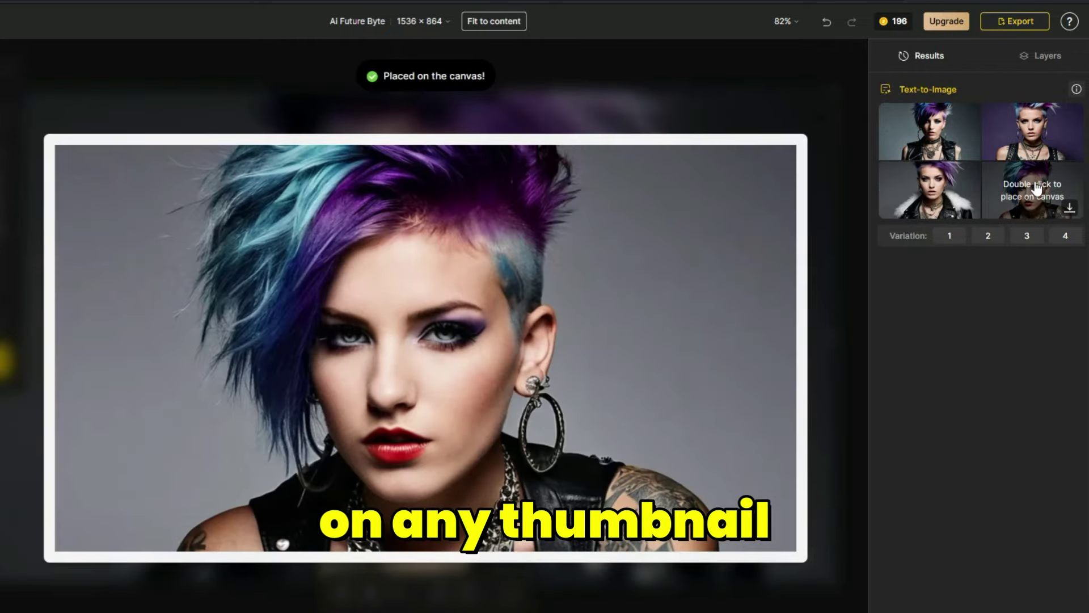
{"action": "double_click", "coordinate": [1036, 185]}
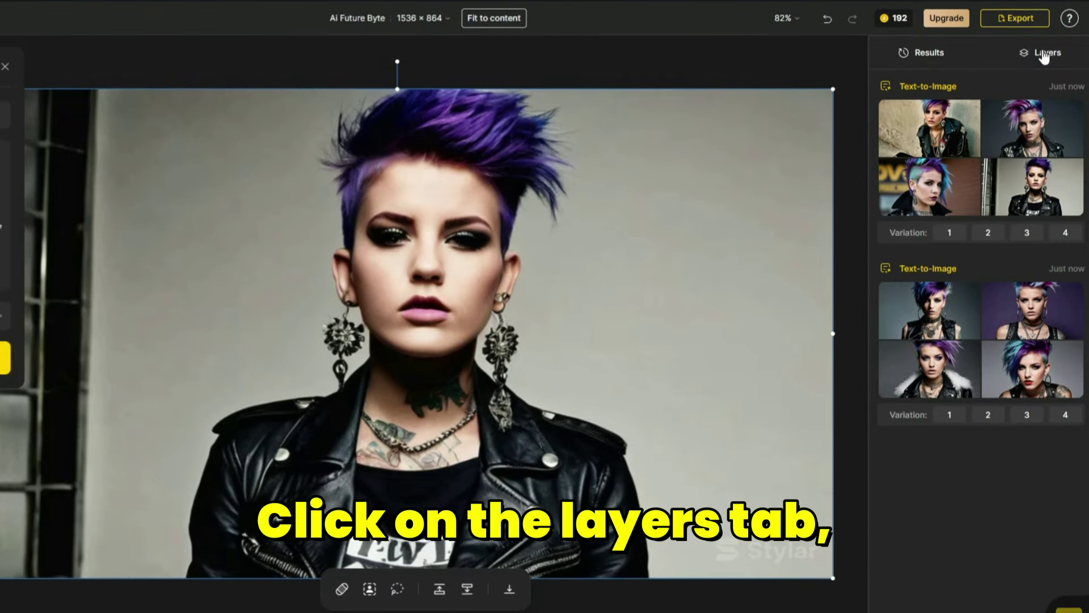
Step: Toggle the top two portrait layers' visibility in the Layers list, then select each
{"action": "left_click", "coordinate": [1044, 55]}
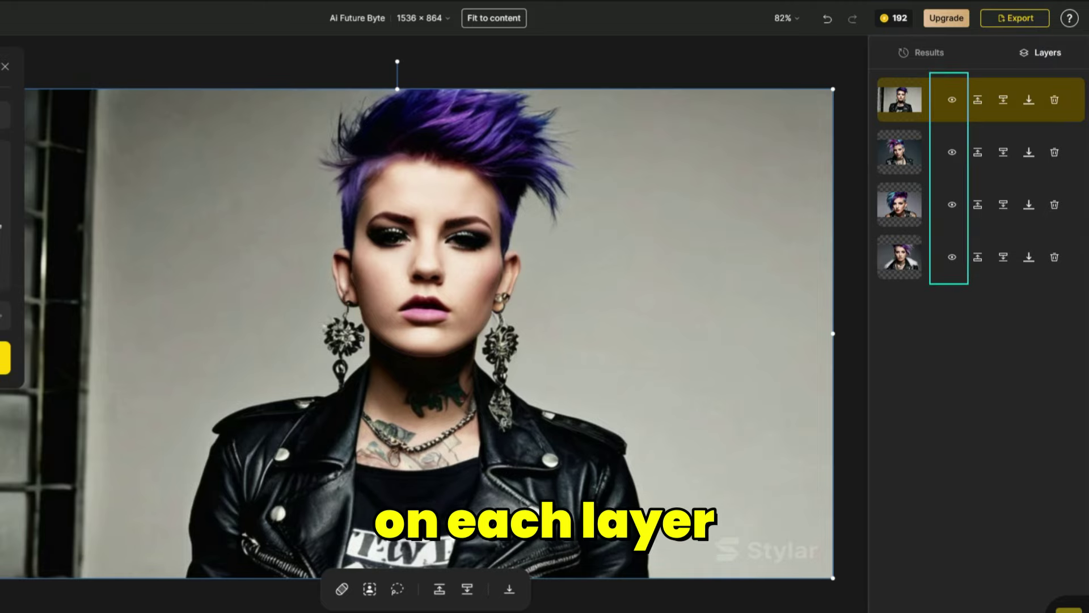
{"action": "left_click", "coordinate": [952, 99]}
{"action": "left_click", "coordinate": [952, 99]}
{"action": "left_click", "coordinate": [952, 152]}
{"action": "left_click", "coordinate": [951, 100]}
{"action": "left_click", "coordinate": [952, 99]}
{"action": "left_click", "coordinate": [952, 152]}
{"action": "left_click", "coordinate": [952, 100]}
{"action": "left_click", "coordinate": [952, 100]}
{"action": "left_click", "coordinate": [952, 100]}
{"action": "left_click", "coordinate": [952, 100]}
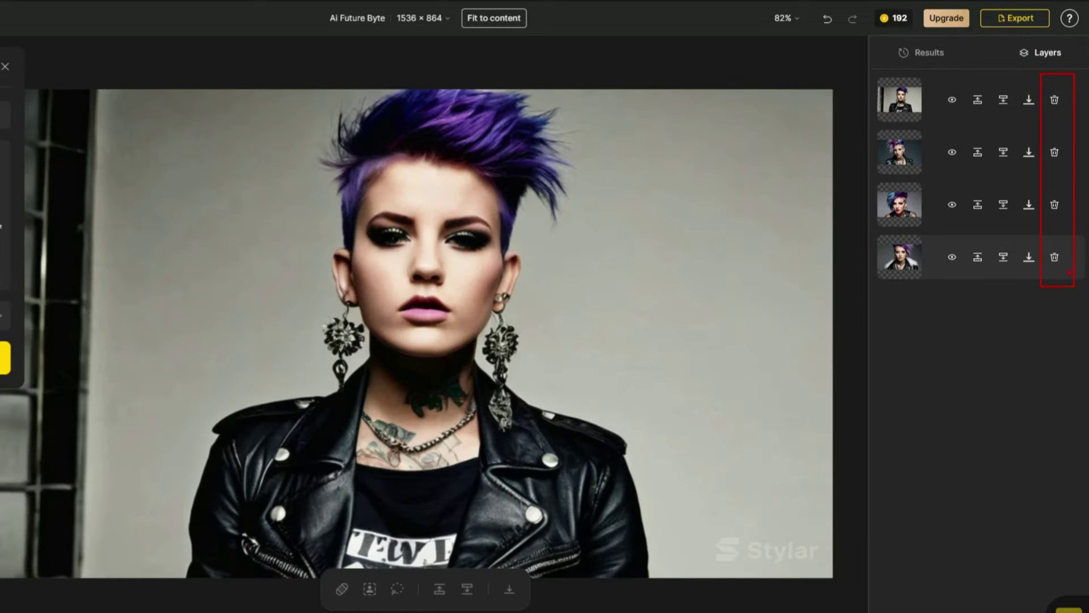
{"action": "left_click", "coordinate": [908, 107]}
{"action": "left_click", "coordinate": [906, 158]}
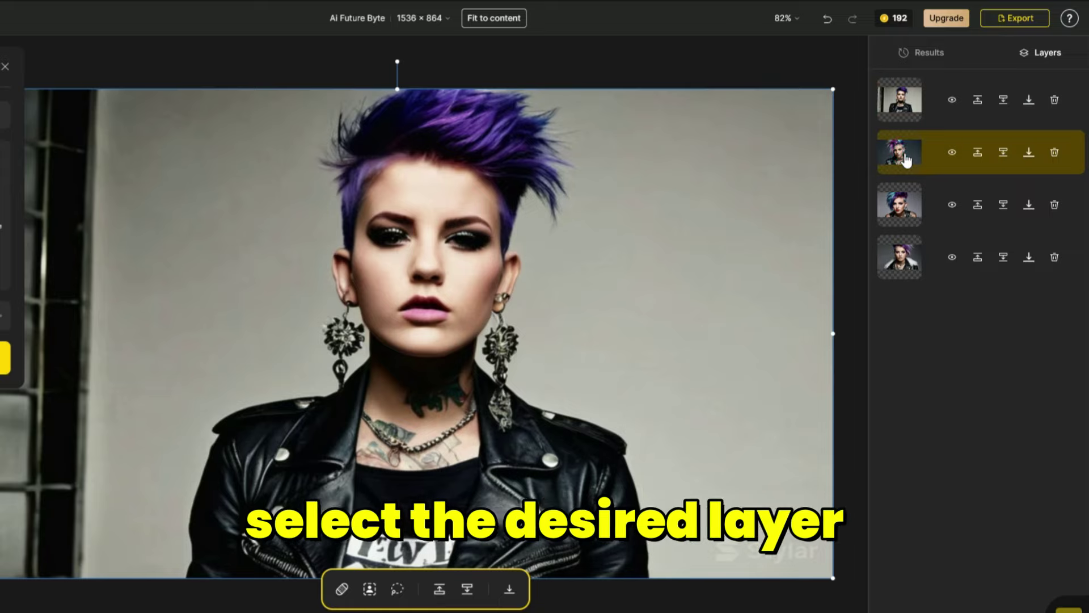
Step: Hide the top layer and download the colourful-hair portrait as a 2× upscaled JPG
{"action": "left_click", "coordinate": [951, 100]}
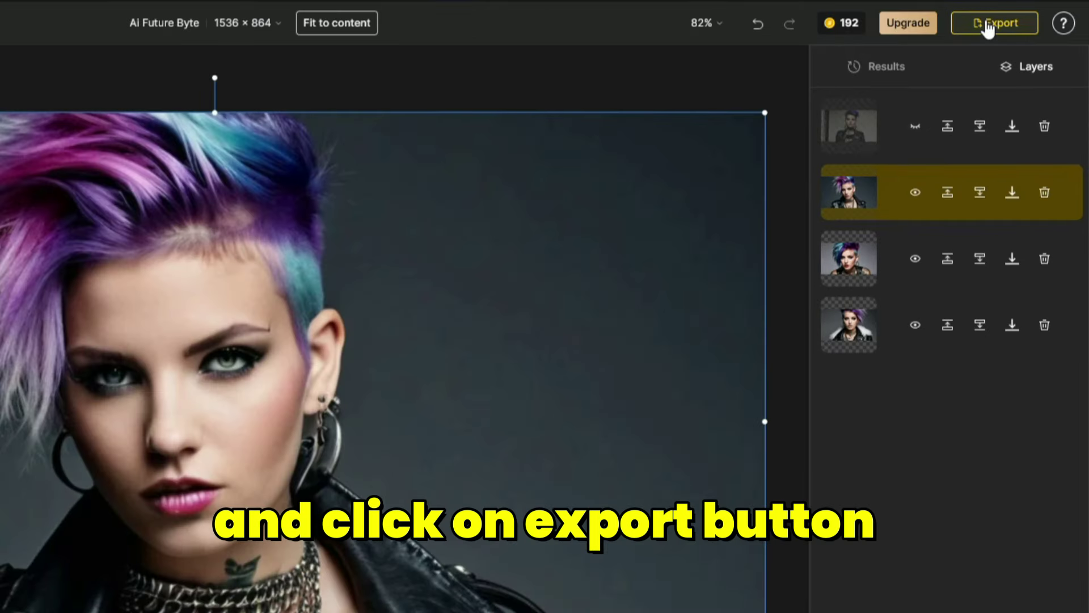
{"action": "left_click", "coordinate": [987, 28]}
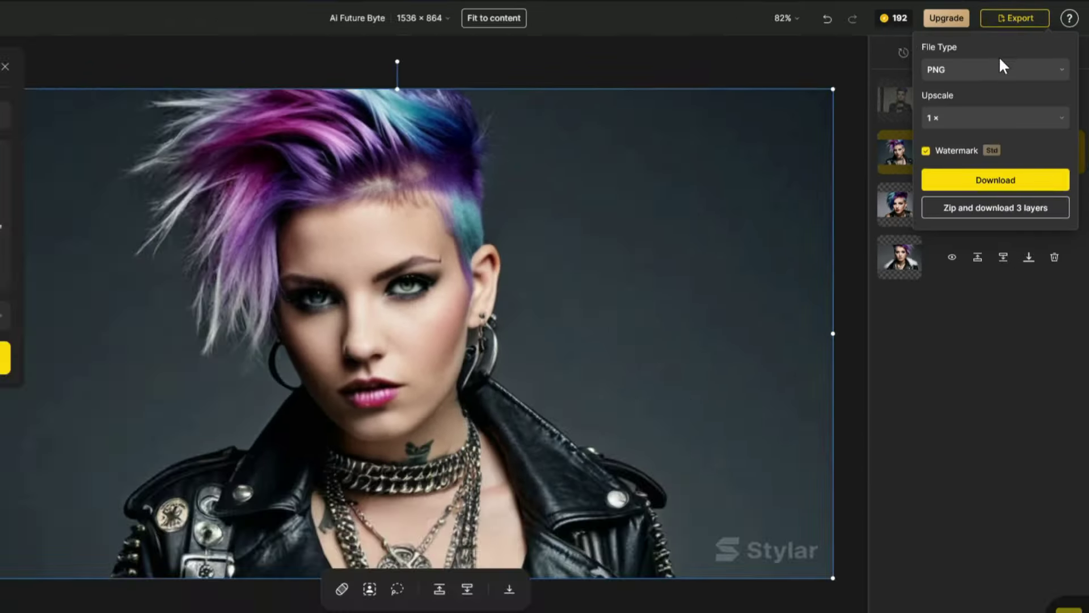
{"action": "left_click", "coordinate": [971, 90]}
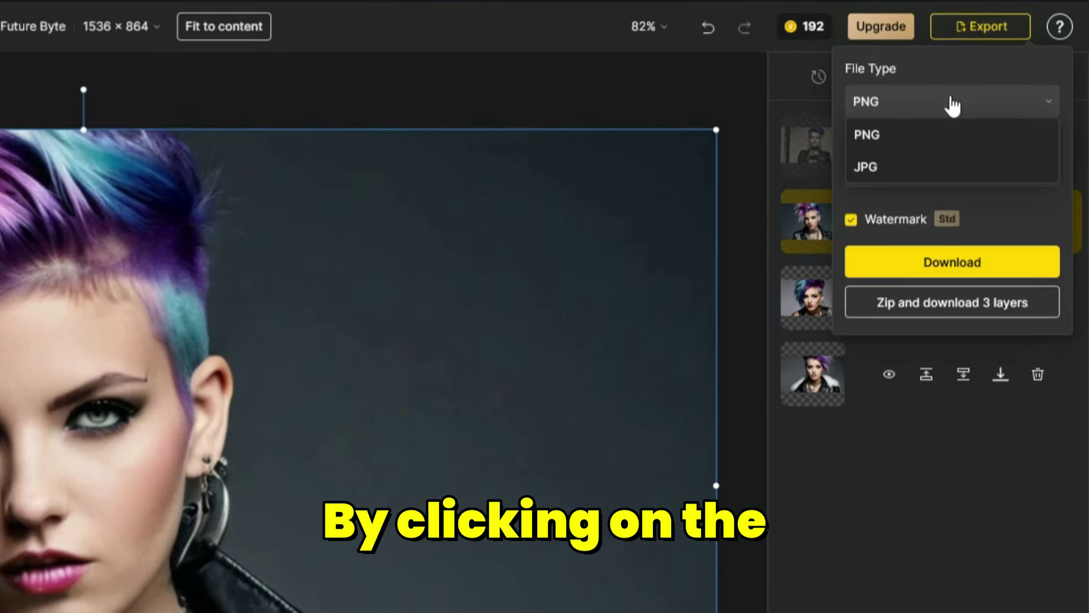
{"action": "left_click", "coordinate": [929, 168]}
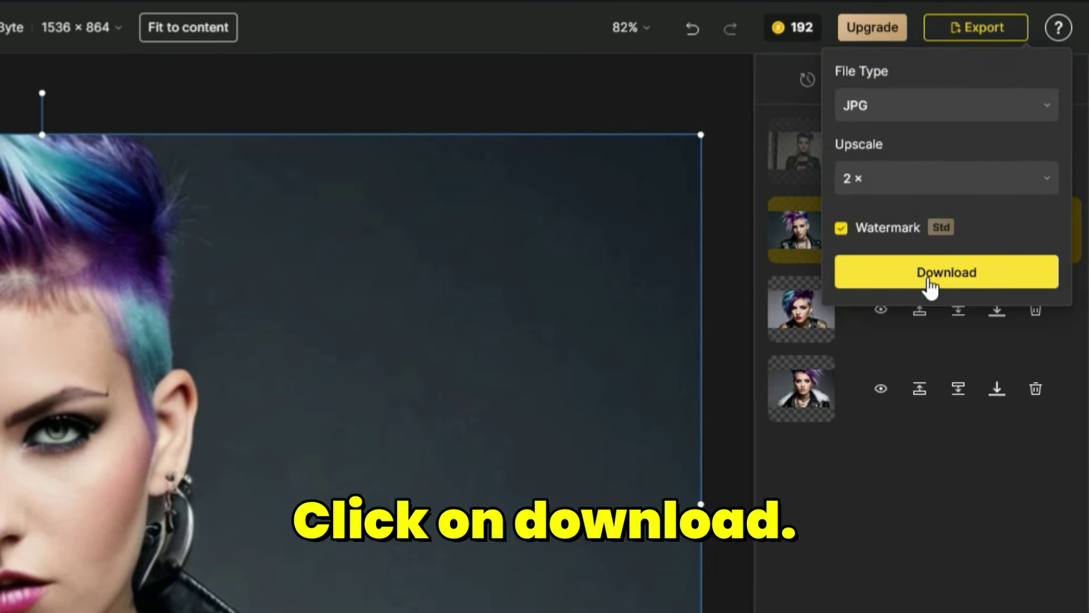
{"action": "left_click", "coordinate": [933, 265]}
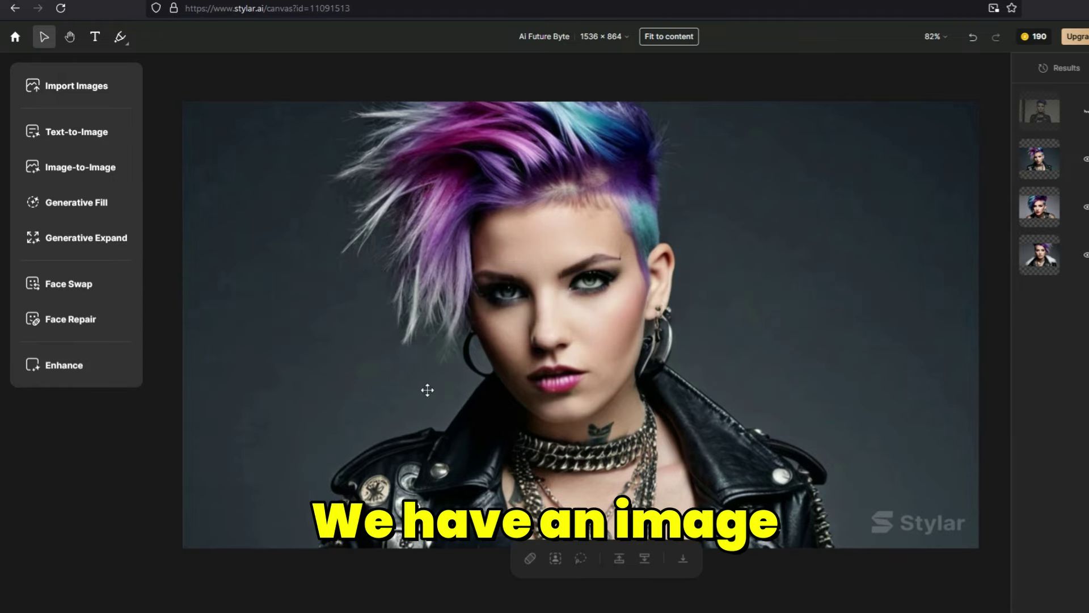
Step: Select the canvas portrait and import Ai Future Byte_2x from disk
{"action": "left_click_drag", "start_coordinate": [171, 98], "coordinate": [985, 553]}
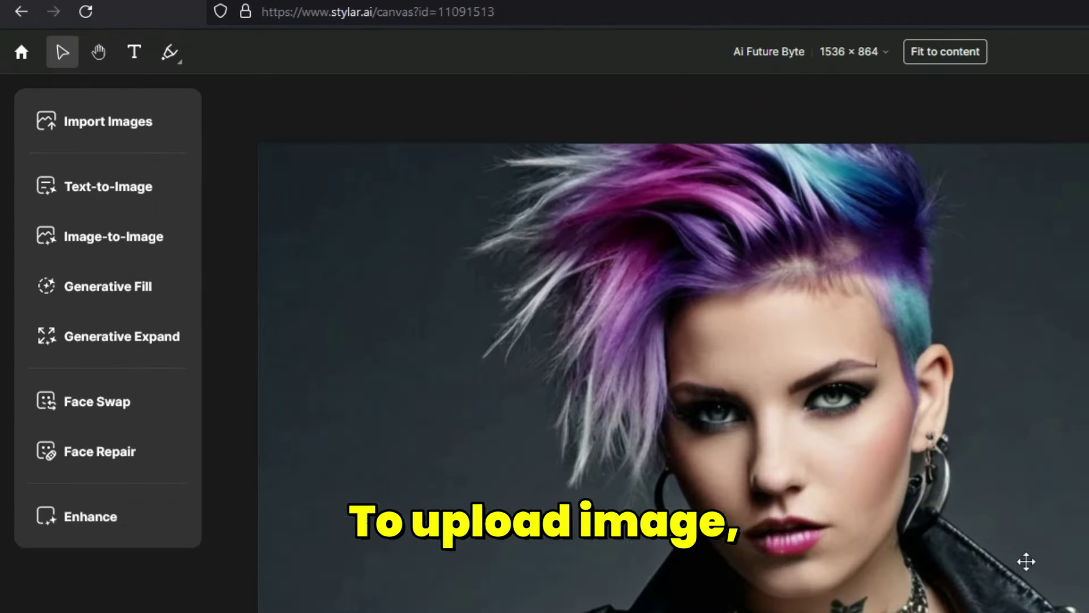
{"action": "left_click", "coordinate": [113, 124]}
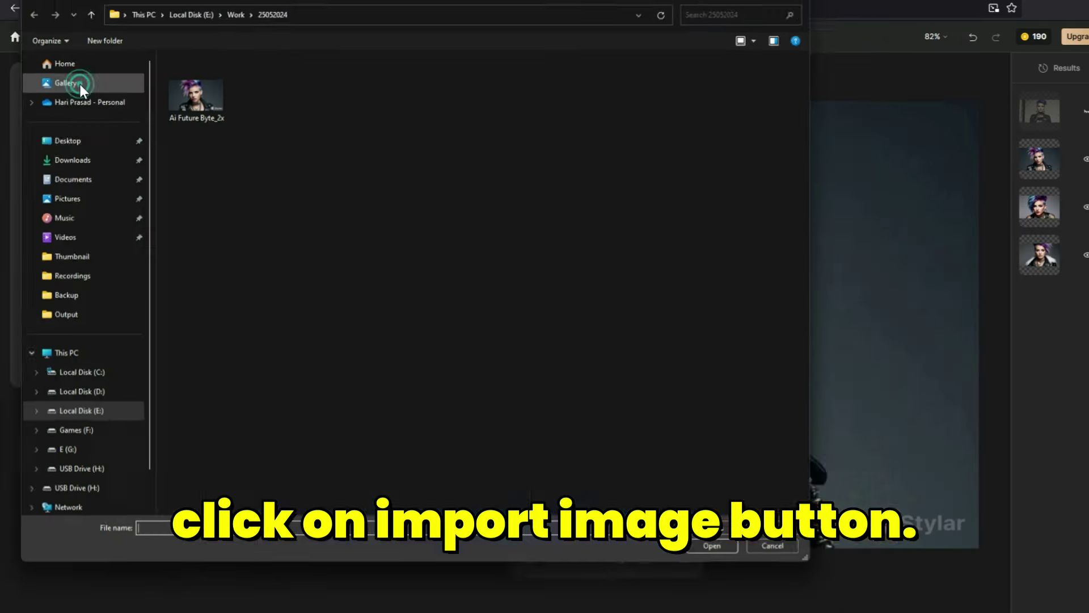
{"action": "left_click", "coordinate": [179, 97]}
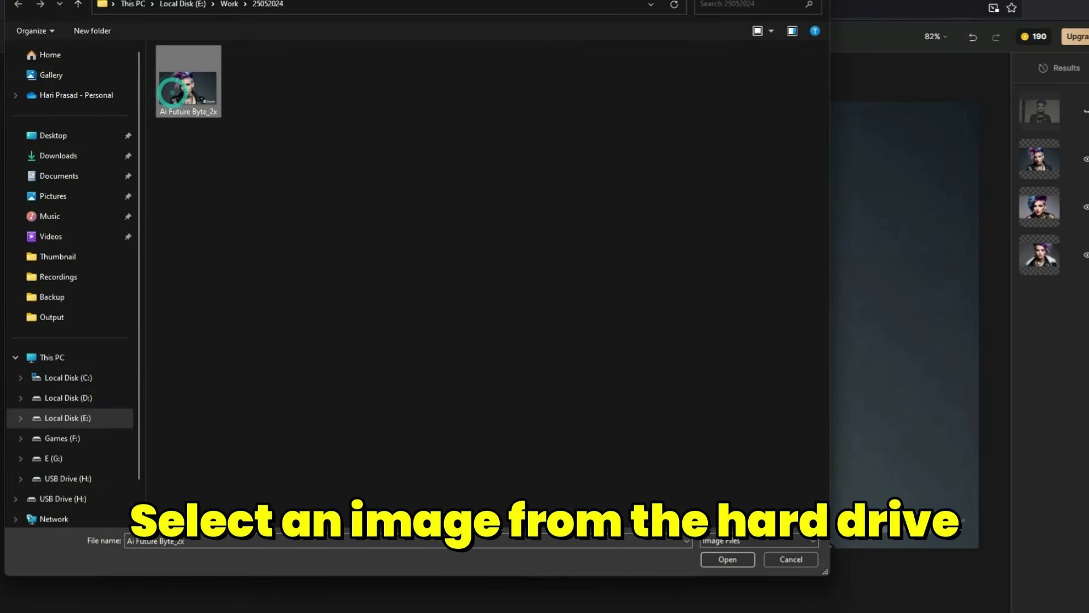
{"action": "left_click", "coordinate": [726, 558]}
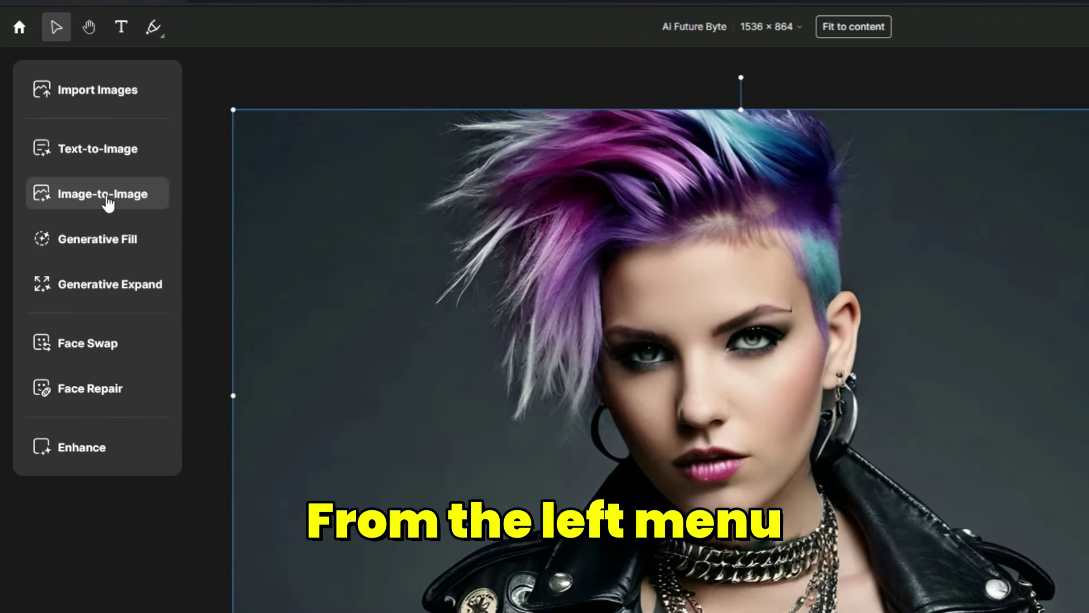
Step: Switch to Image-to-Image and pick Flamenco Dance from the style grid
{"action": "left_click", "coordinate": [108, 203]}
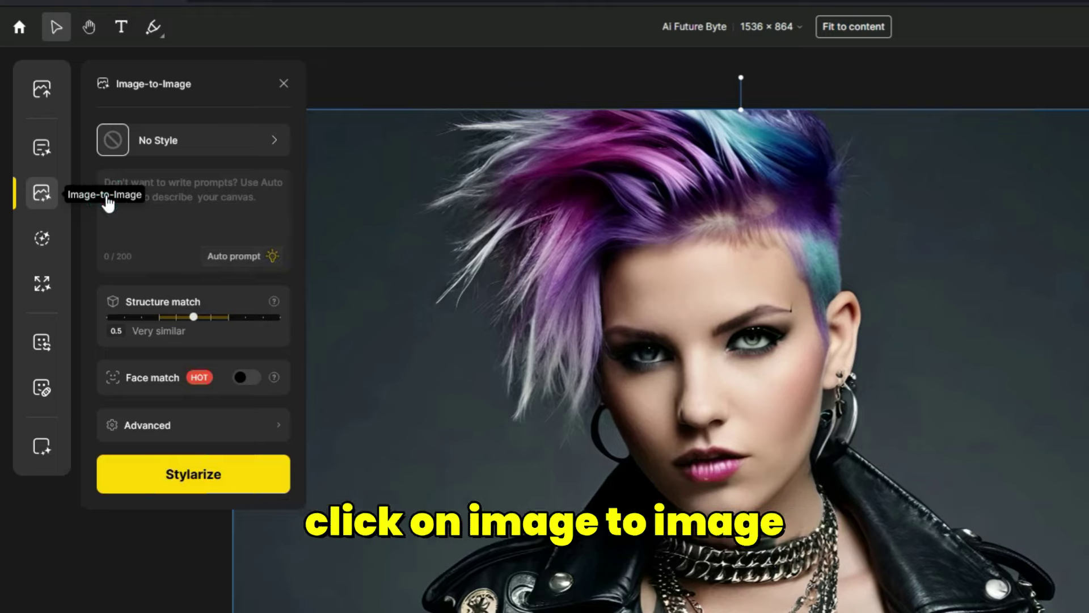
{"action": "left_click", "coordinate": [208, 147]}
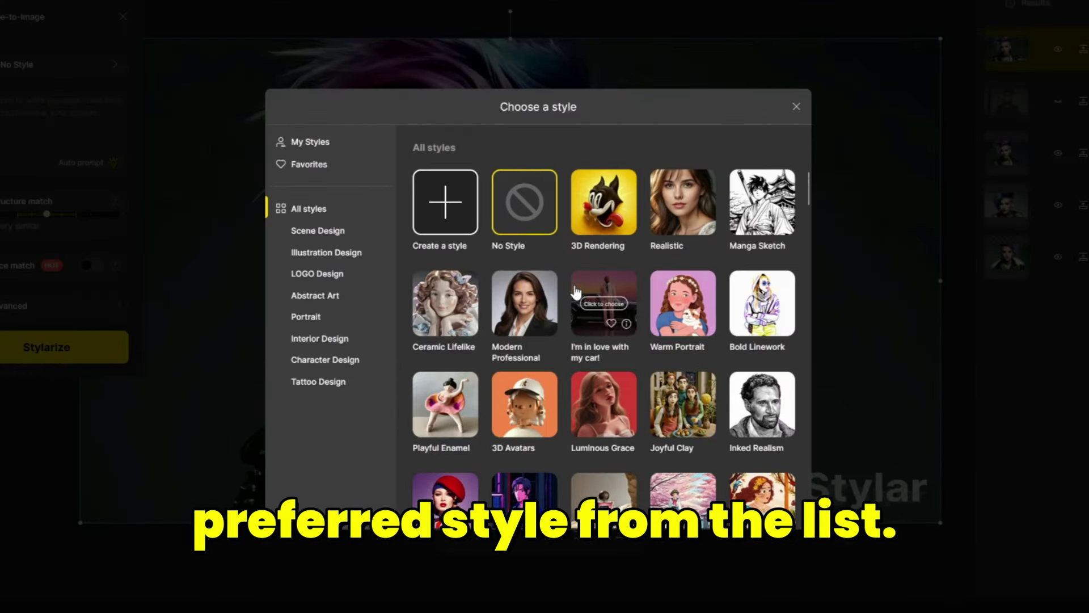
{"action": "scroll", "coordinate": [575, 292], "scroll_direction": "down", "scroll_amount": 10}
{"action": "scroll", "coordinate": [576, 292], "scroll_direction": "down", "scroll_amount": 7}
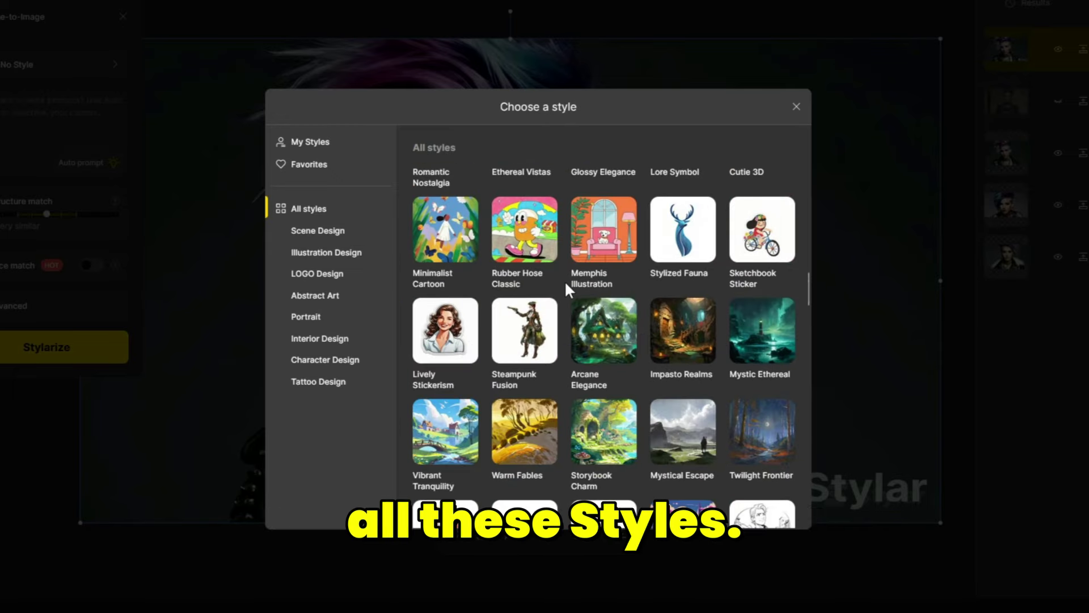
{"action": "scroll", "coordinate": [567, 289], "scroll_direction": "down", "scroll_amount": 7}
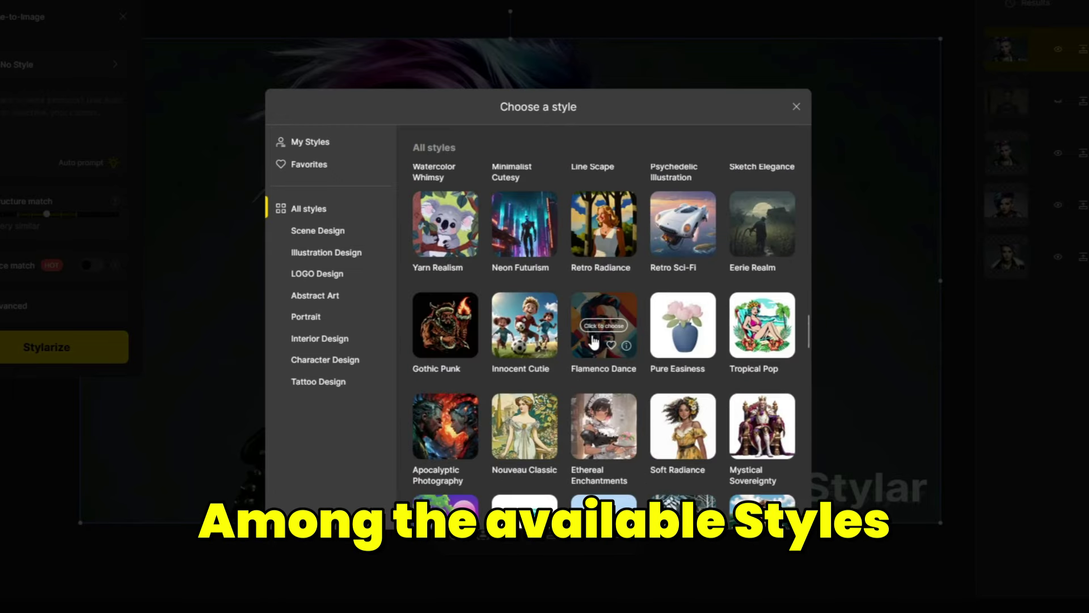
{"action": "mouse_move", "coordinate": [594, 338]}
{"action": "left_click", "coordinate": [591, 347]}
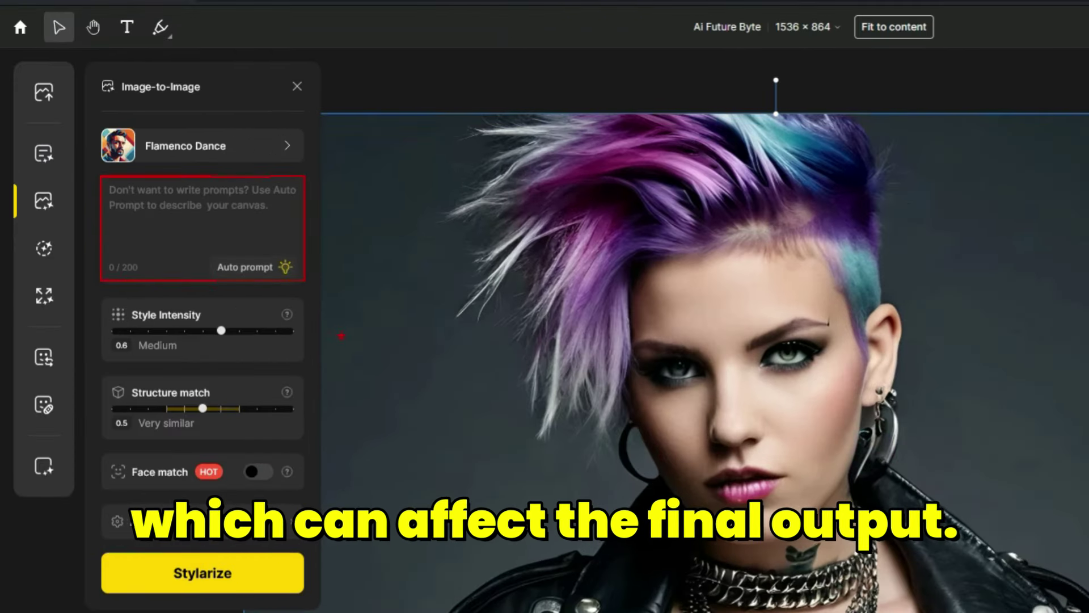
Step: Auto-write the prompt, set style intensity and structure match to 0.7, enable face match, and generate
{"action": "left_click", "coordinate": [240, 268]}
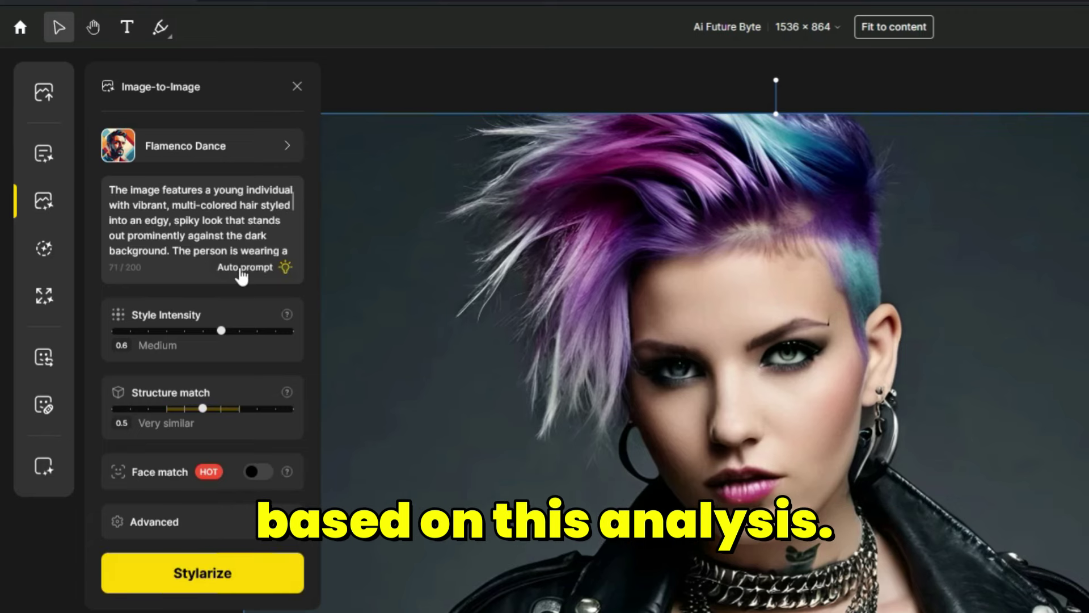
{"action": "mouse_move", "coordinate": [222, 331]}
{"action": "left_mouse_down"}
{"action": "mouse_move", "coordinate": [259, 341]}
{"action": "mouse_move", "coordinate": [203, 343]}
{"action": "mouse_move", "coordinate": [239, 340]}
{"action": "left_mouse_up"}
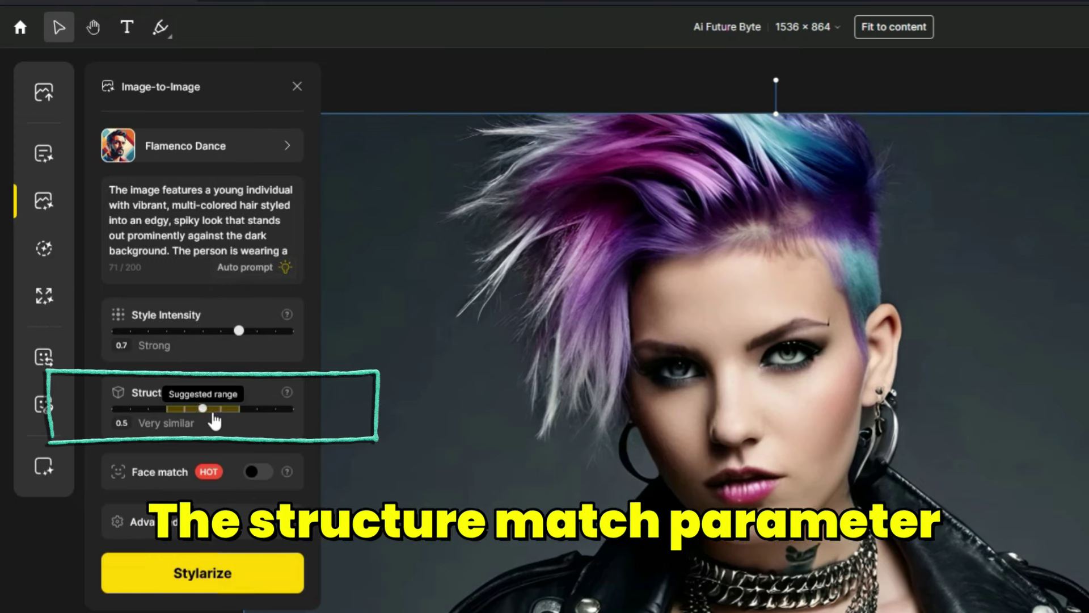
{"action": "mouse_move", "coordinate": [203, 409]}
{"action": "left_mouse_down"}
{"action": "mouse_move", "coordinate": [219, 409]}
{"action": "mouse_move", "coordinate": [217, 419]}
{"action": "left_mouse_up"}
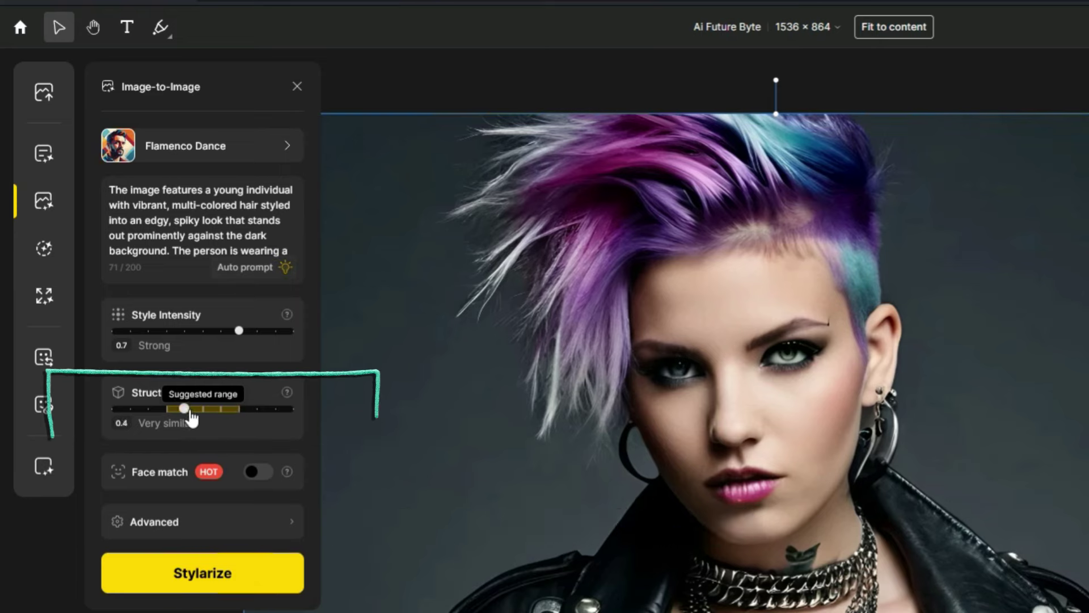
{"action": "left_click", "coordinate": [232, 413]}
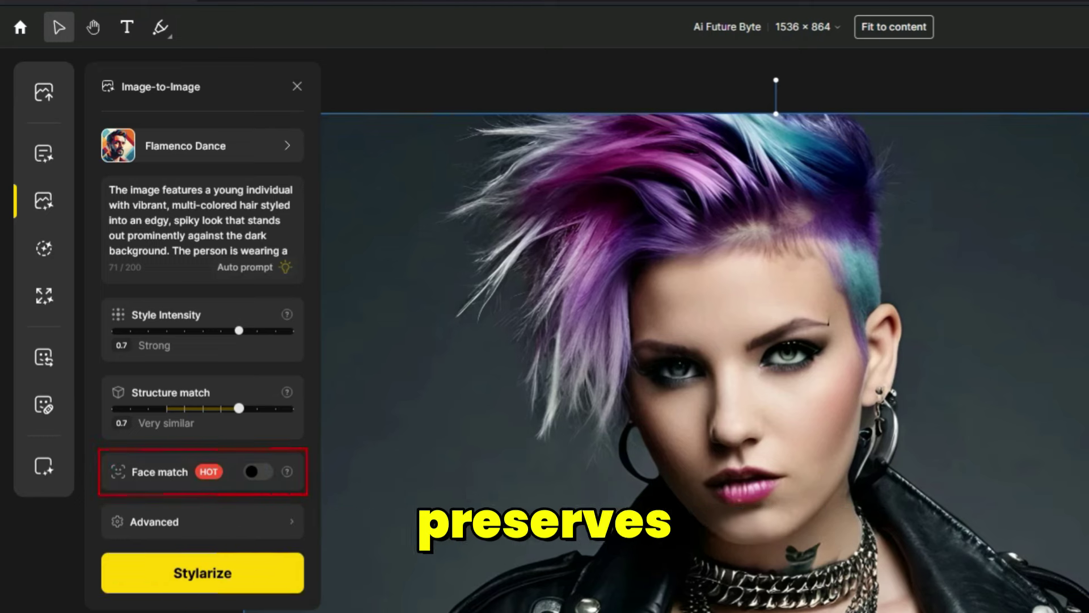
{"action": "left_click", "coordinate": [262, 476]}
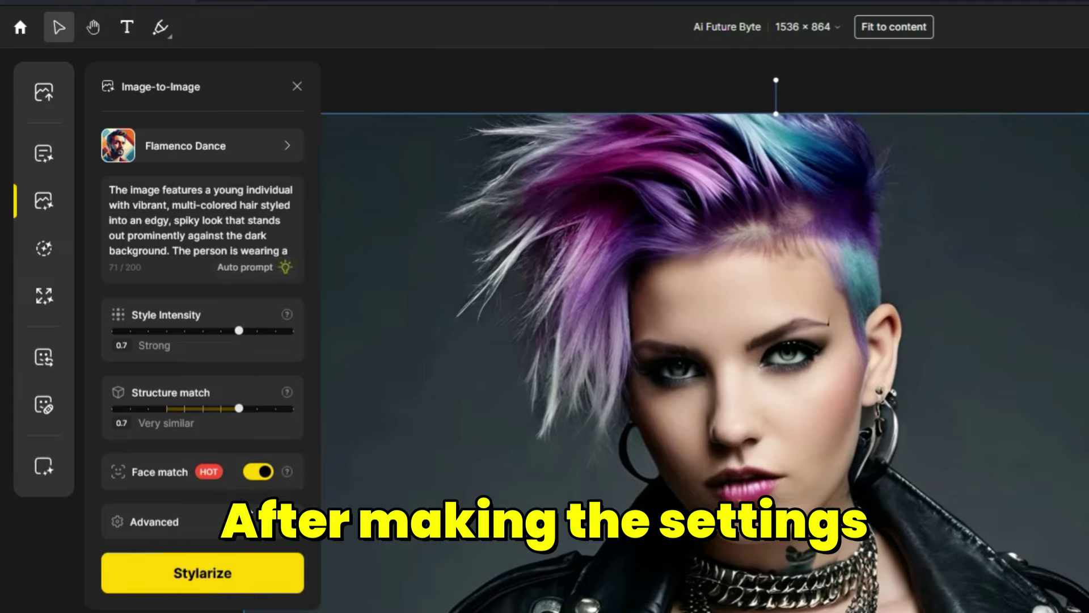
{"action": "left_click", "coordinate": [195, 571]}
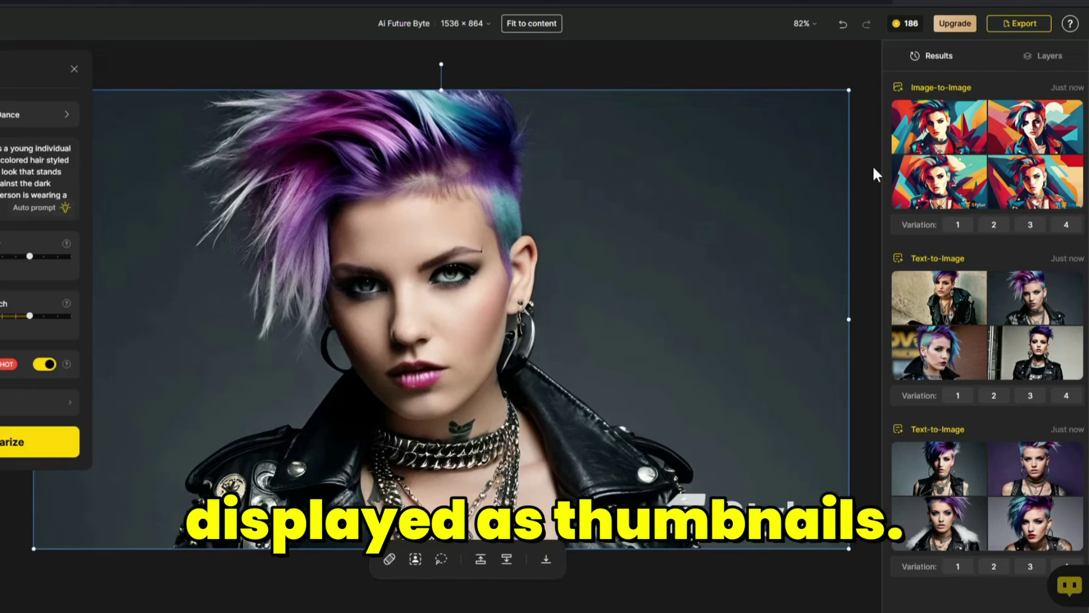
Step: Place the chosen pop-art Flamenco Dance variation on the canvas and show the layer list
{"action": "mouse_move", "coordinate": [939, 130]}
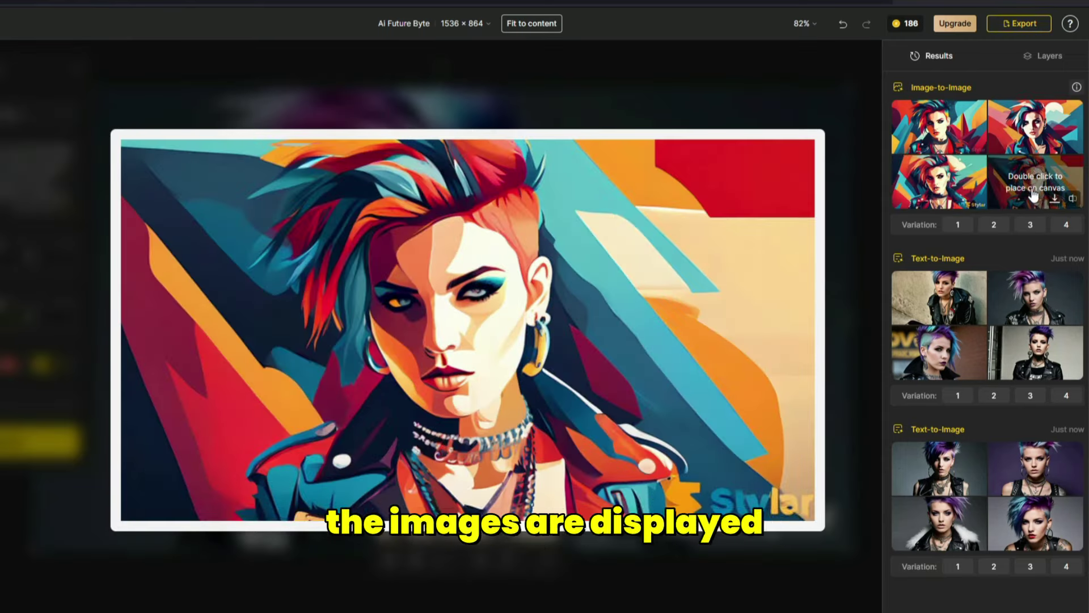
{"action": "mouse_move", "coordinate": [1041, 132]}
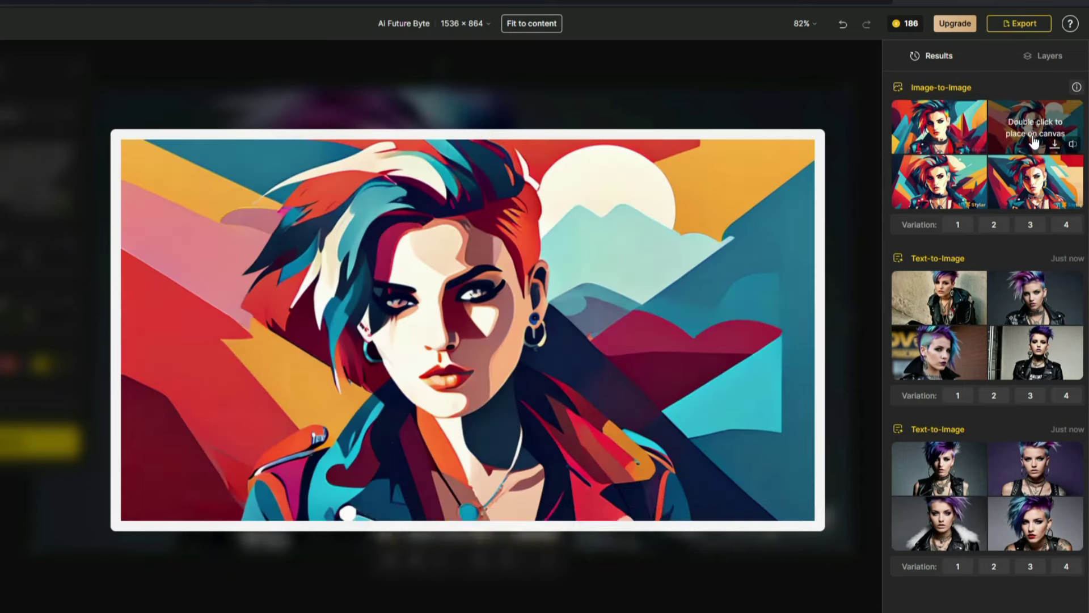
{"action": "double_click", "coordinate": [1033, 142]}
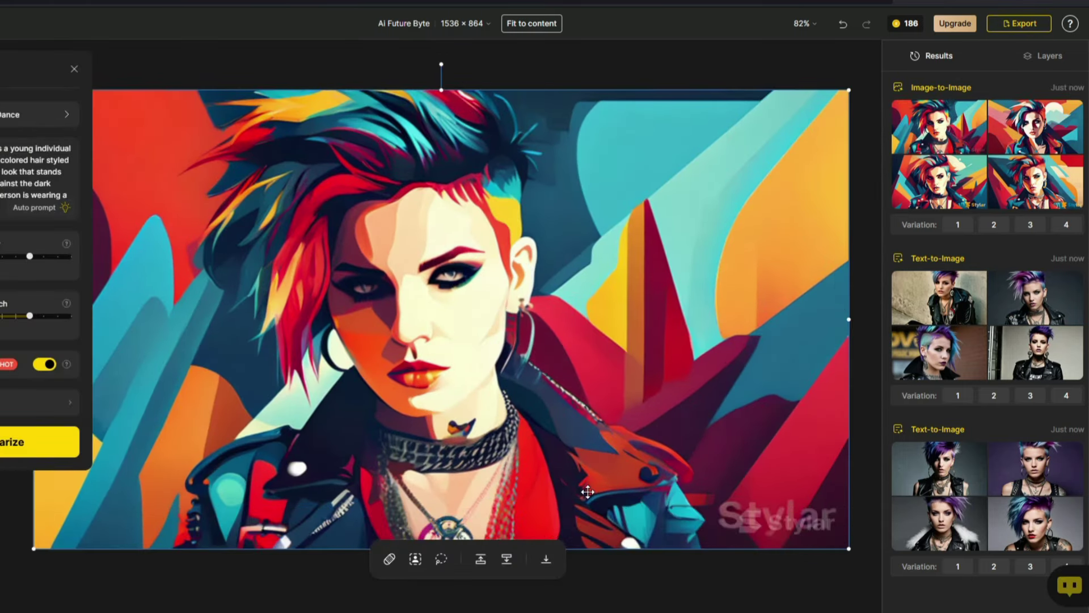
{"action": "left_click", "coordinate": [1042, 62]}
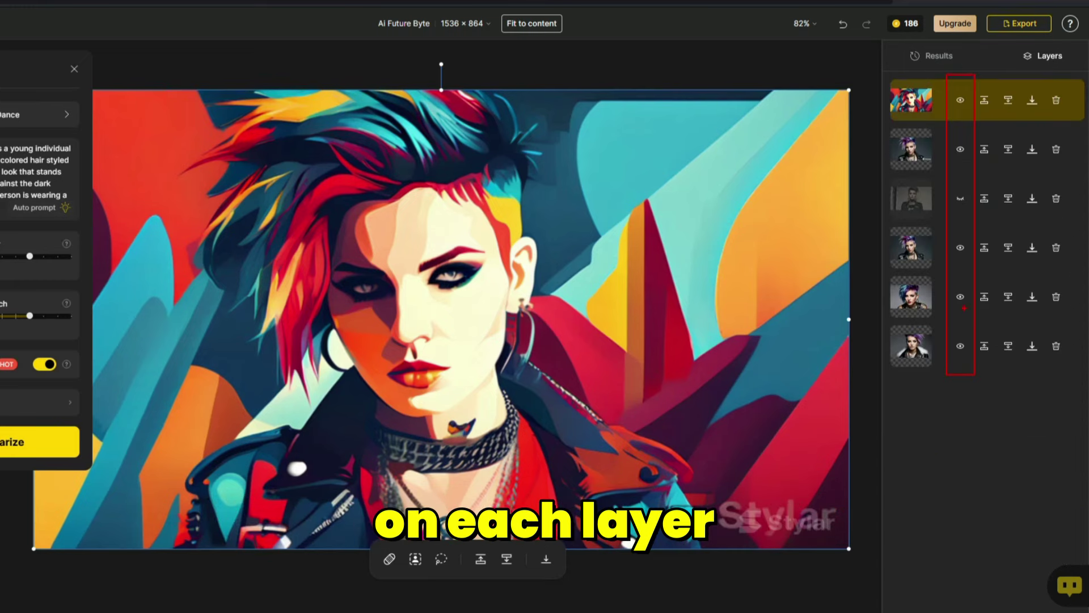
{"action": "left_click", "coordinate": [958, 102]}
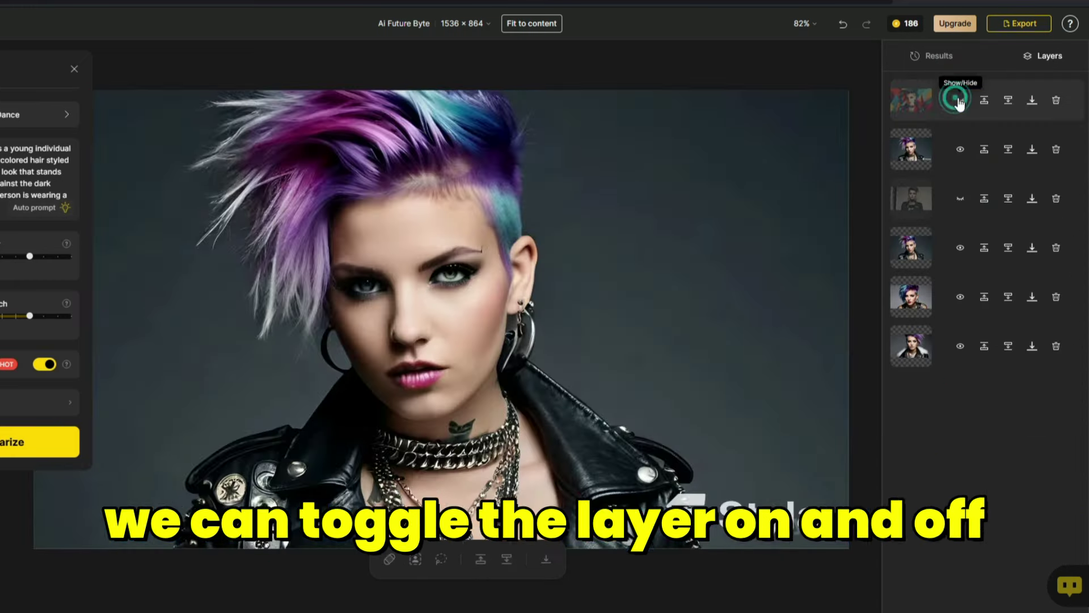
{"action": "left_click", "coordinate": [959, 102]}
{"action": "left_click", "coordinate": [959, 102]}
{"action": "left_click", "coordinate": [959, 102]}
{"action": "left_click", "coordinate": [959, 102]}
{"action": "left_click", "coordinate": [959, 102]}
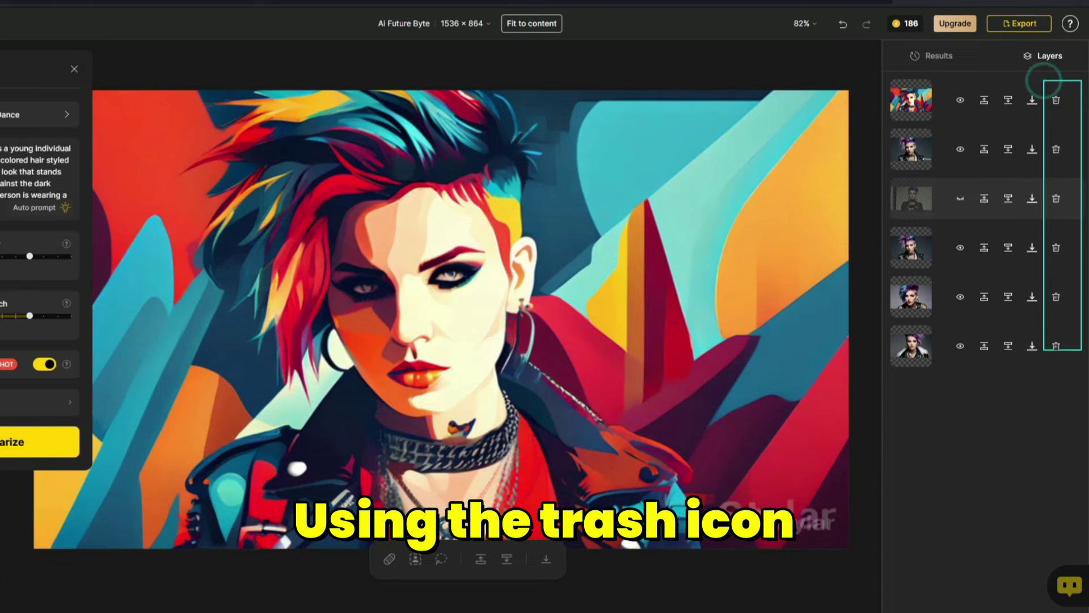
{"action": "left_click", "coordinate": [749, 253]}
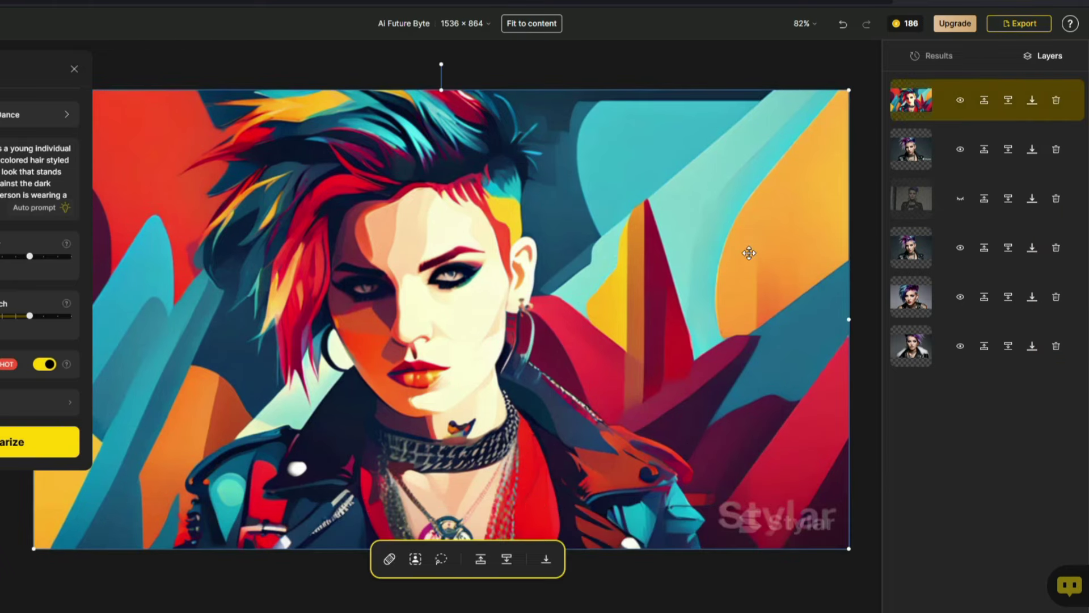
Step: Export the pop-art portrait as a JPG with 2× upscale and download it
{"action": "left_click", "coordinate": [1018, 33]}
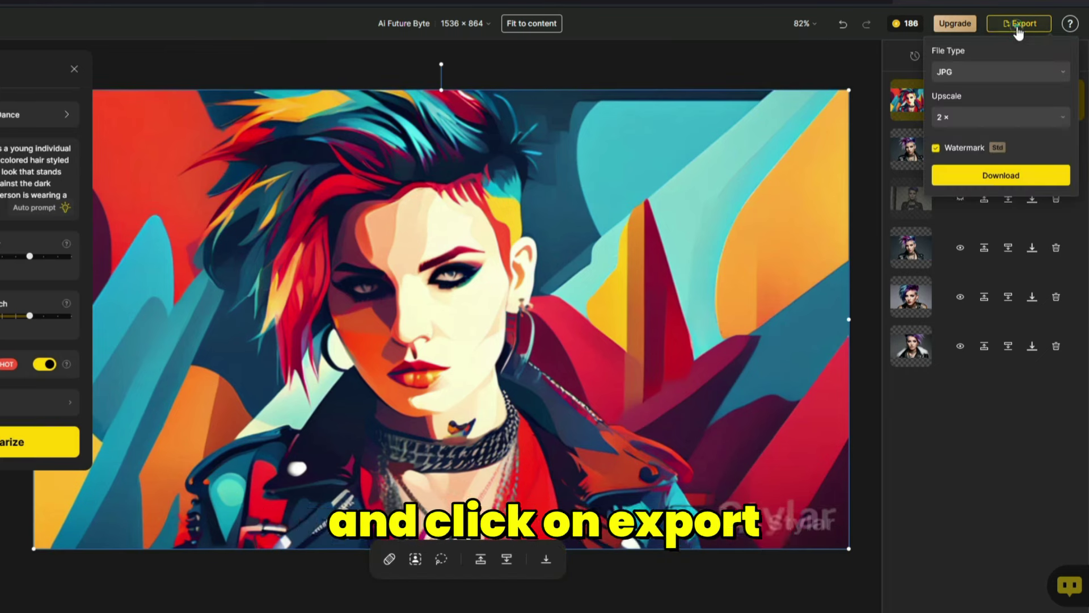
{"action": "left_click", "coordinate": [1004, 74]}
{"action": "left_click", "coordinate": [1001, 113]}
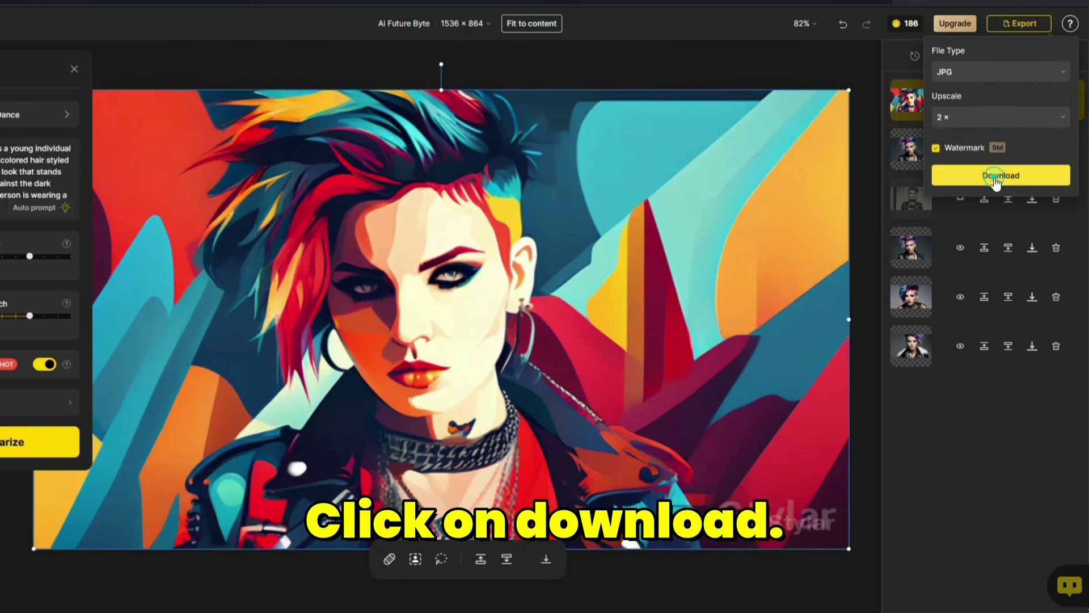
{"action": "left_click", "coordinate": [996, 177]}
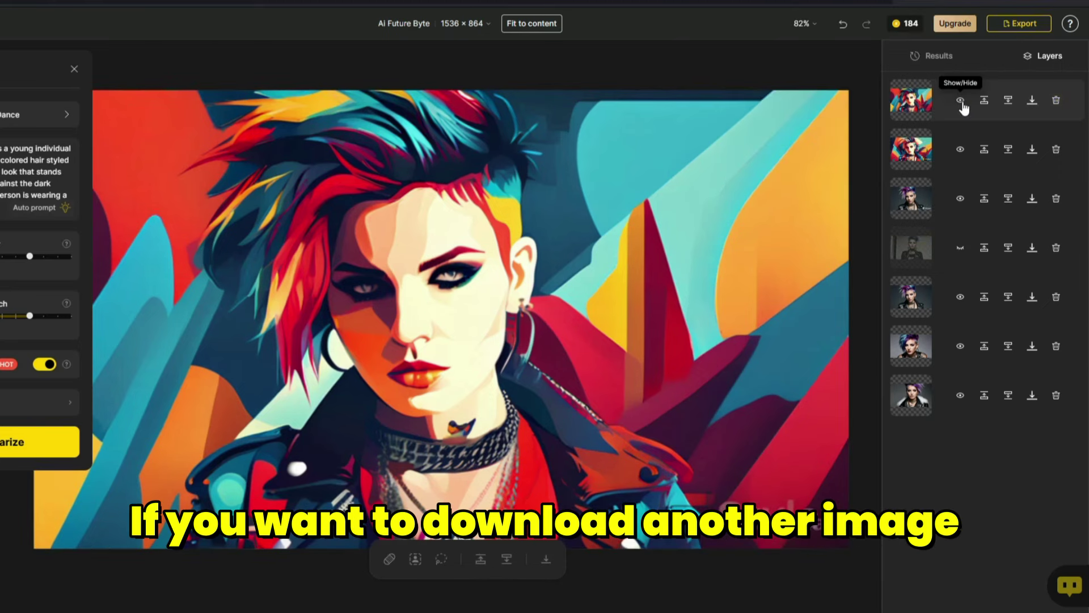
Step: Hide the top pop-art layer, select the second variant layer and open its export settings
{"action": "left_click", "coordinate": [961, 101]}
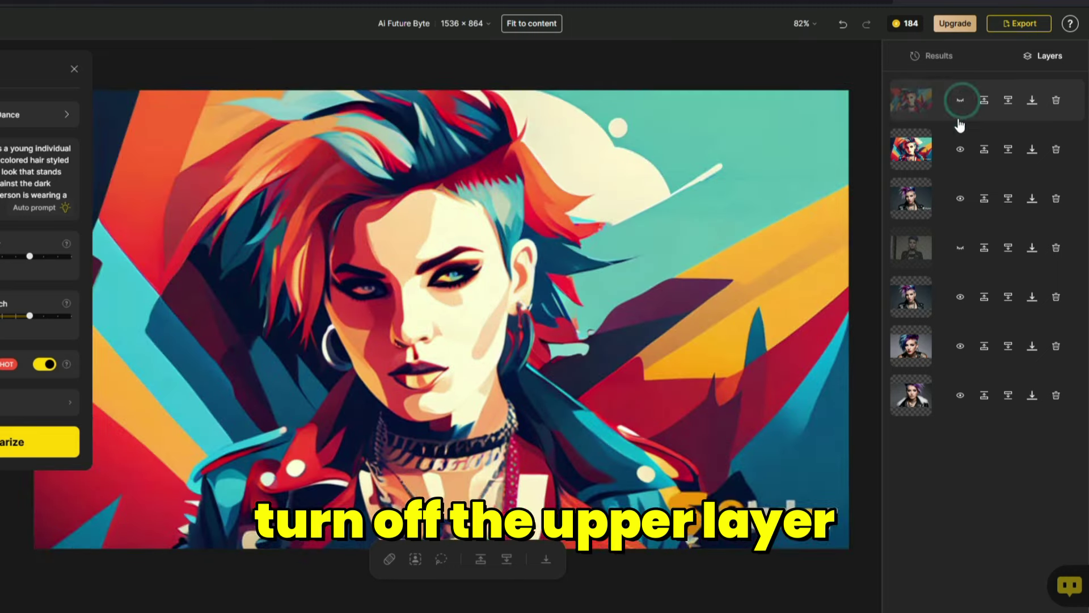
{"action": "left_click", "coordinate": [906, 162]}
{"action": "left_click", "coordinate": [906, 161]}
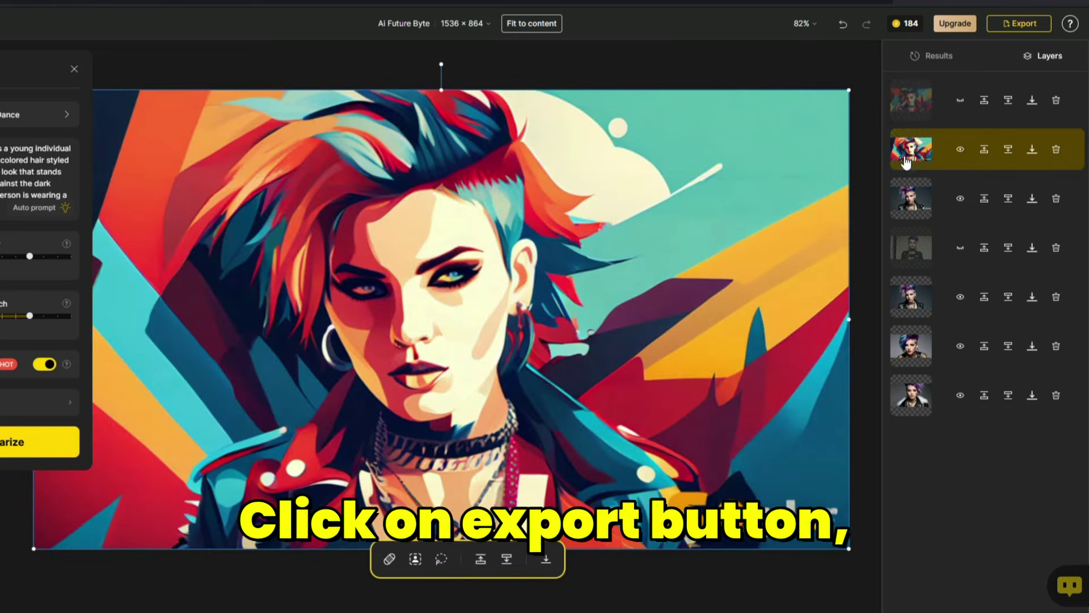
{"action": "left_click", "coordinate": [1019, 28]}
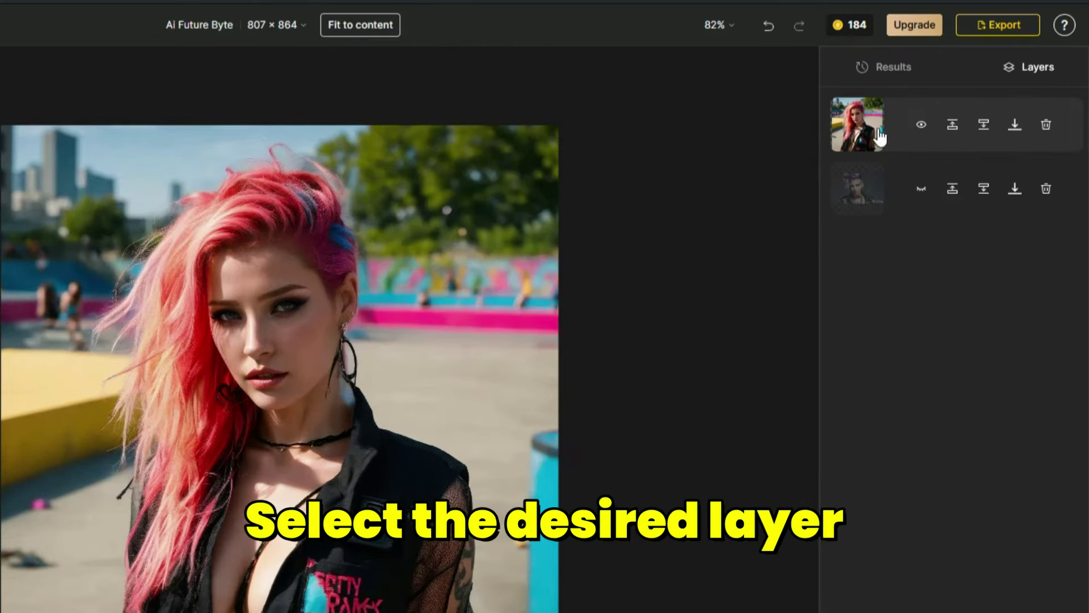
Step: Select the skatepark photo layer and choose Generative Expand from the tools menu
{"action": "left_click", "coordinate": [866, 122]}
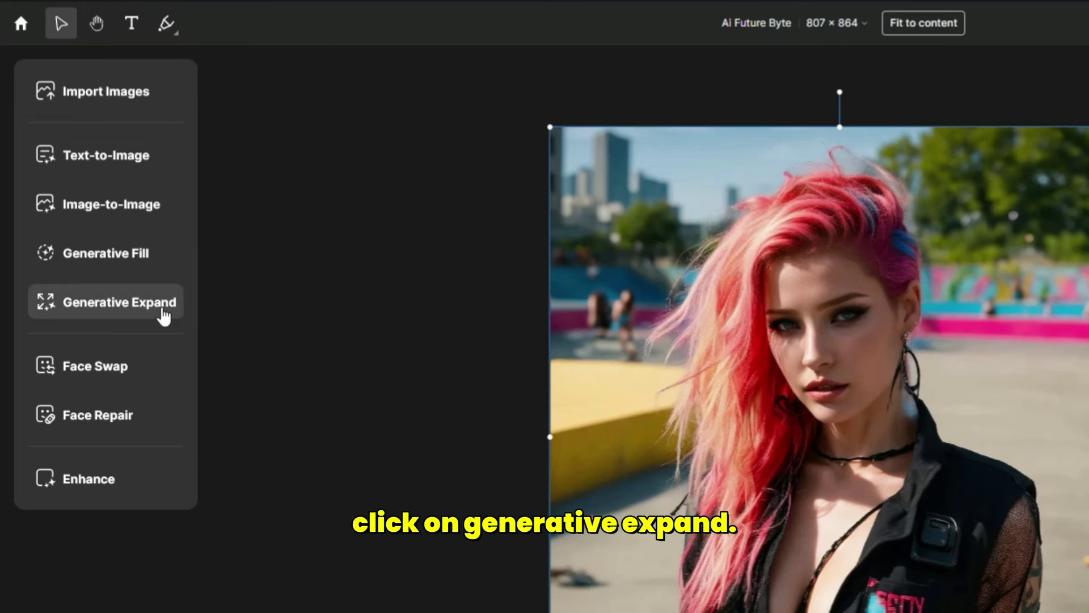
{"action": "left_click", "coordinate": [162, 306]}
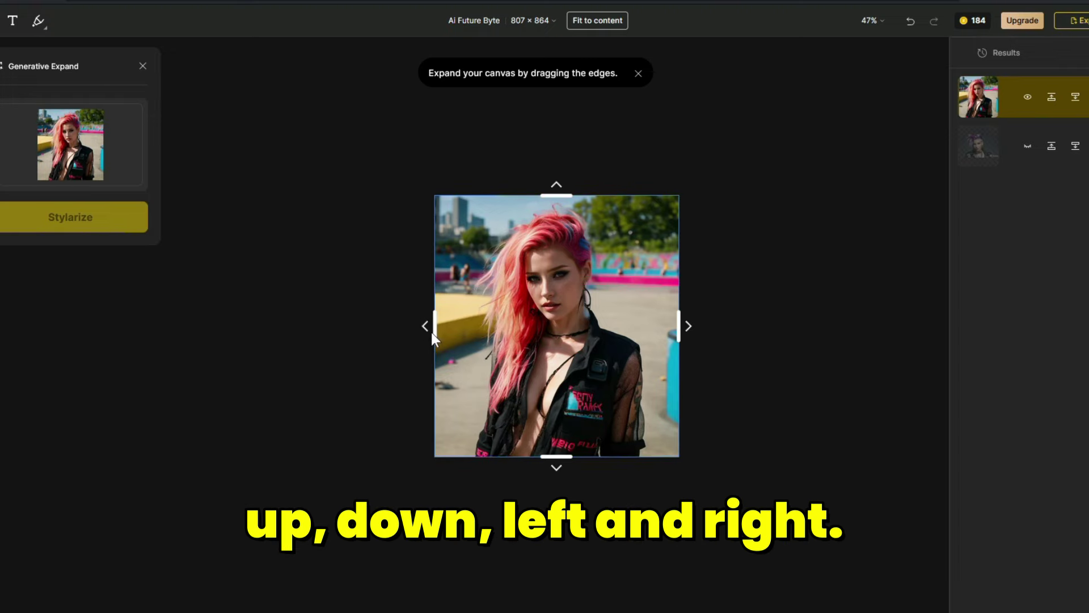
Step: Drag the expand frame outward on the left, right, top and bottom of the skatepark photo
{"action": "left_click_drag", "start_coordinate": [451, 321], "coordinate": [383, 317]}
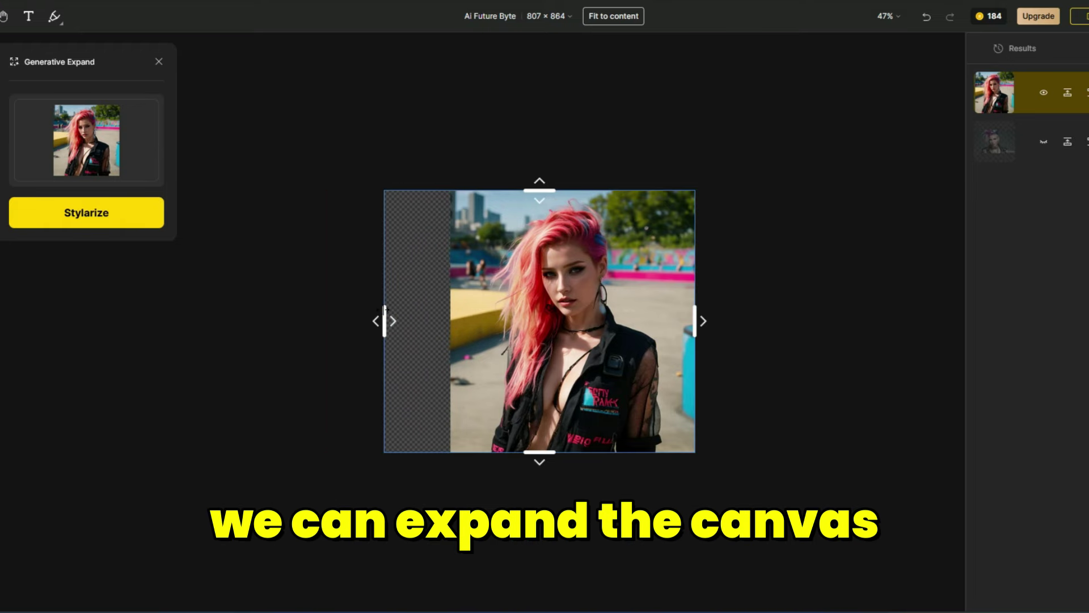
{"action": "left_click_drag", "start_coordinate": [693, 316], "coordinate": [748, 318]}
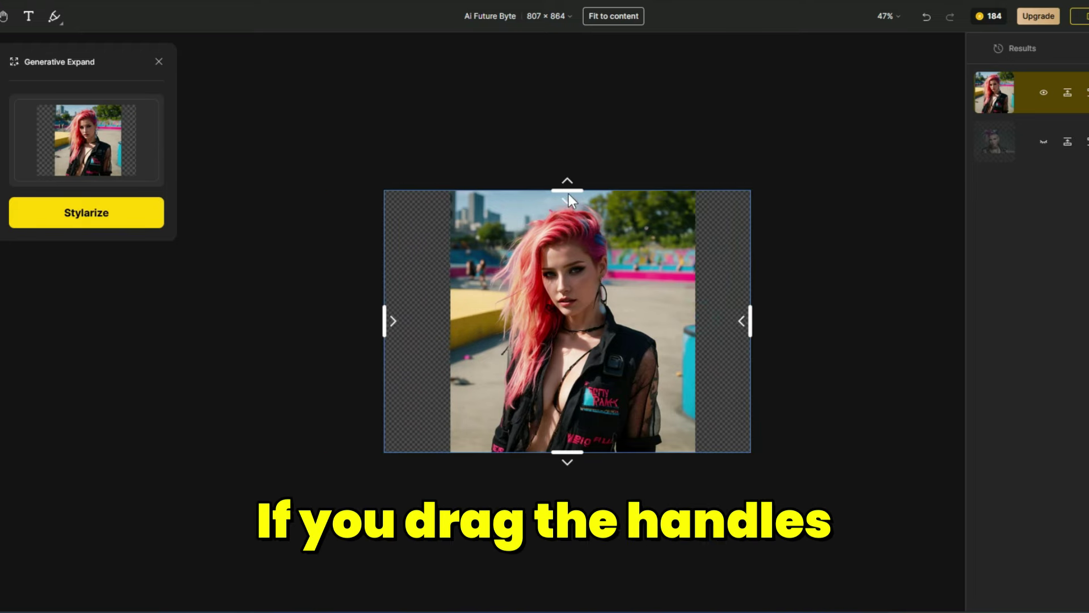
{"action": "left_click_drag", "start_coordinate": [569, 194], "coordinate": [570, 121]}
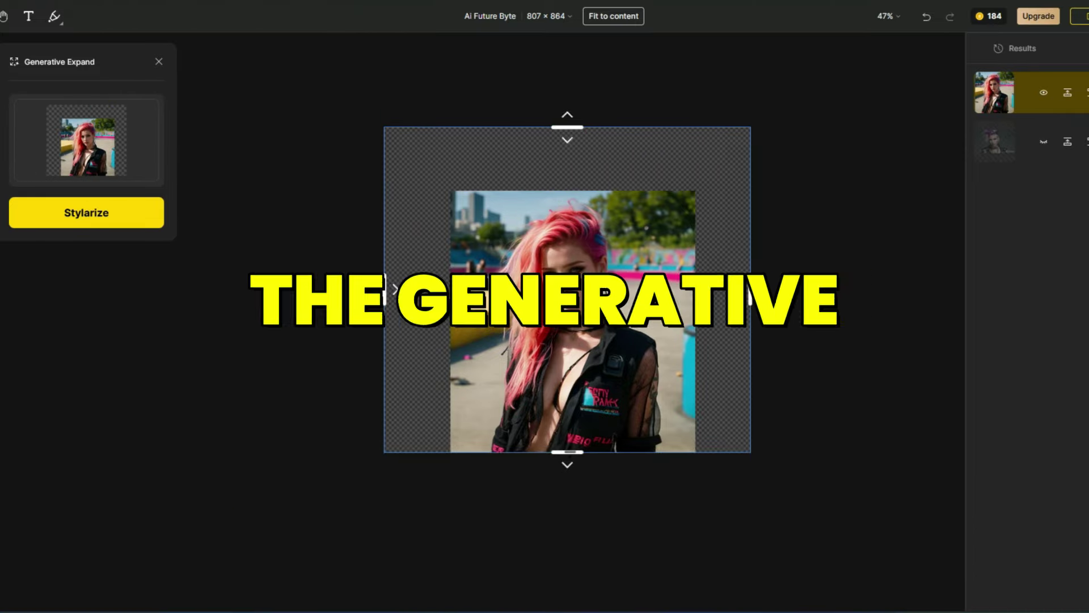
{"action": "left_click_drag", "start_coordinate": [567, 452], "coordinate": [580, 525]}
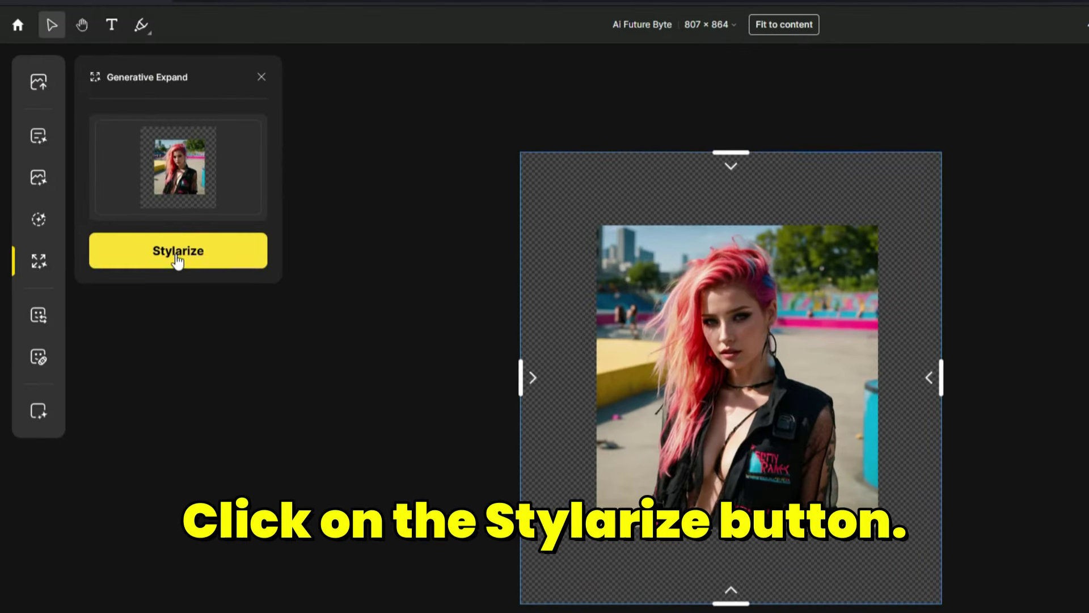
Step: Run Stylarize to generate the expanded scene and place the first Generative Expand result on the canvas
{"action": "left_click", "coordinate": [173, 274]}
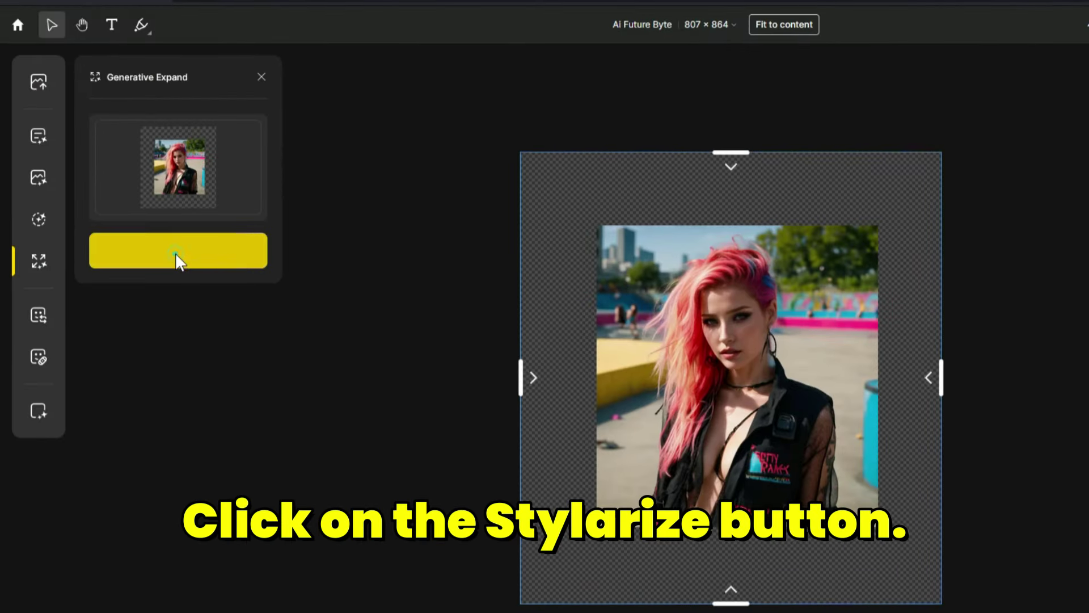
{"action": "left_click", "coordinate": [176, 255]}
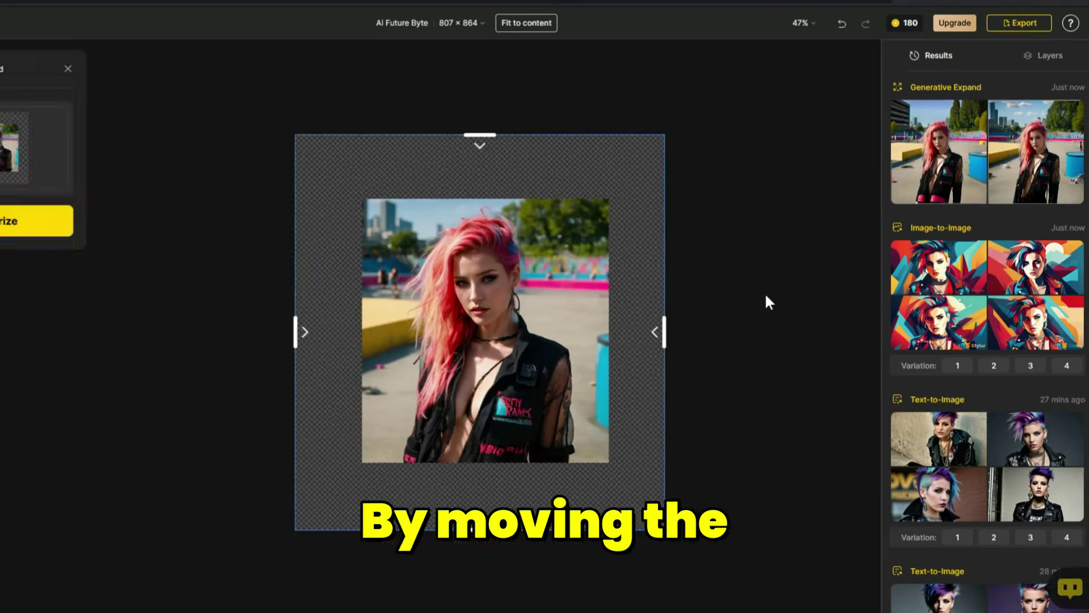
{"action": "mouse_move", "coordinate": [932, 162]}
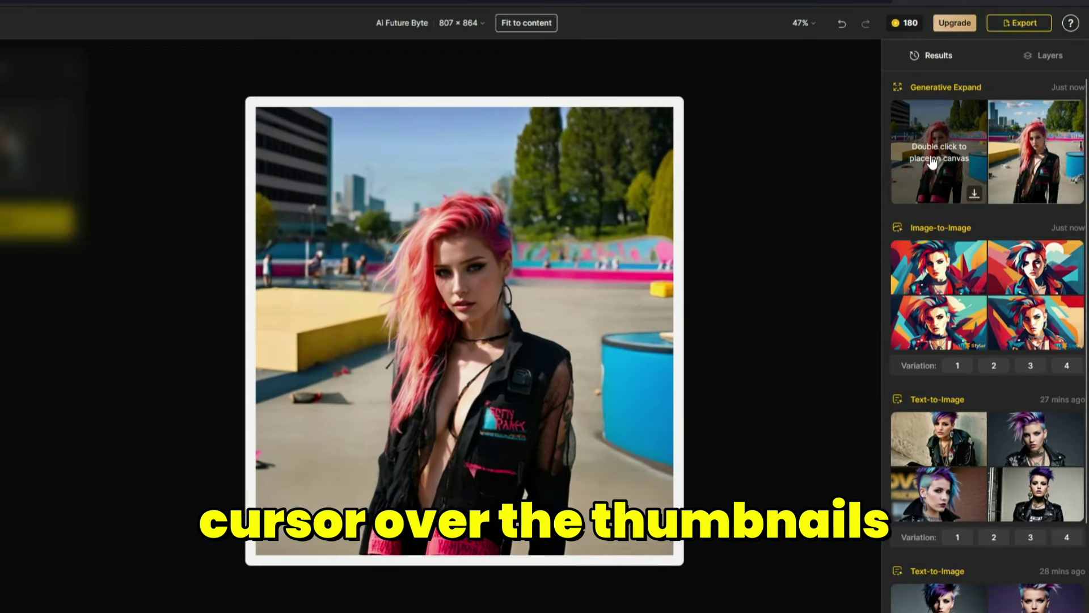
{"action": "mouse_move", "coordinate": [1026, 154]}
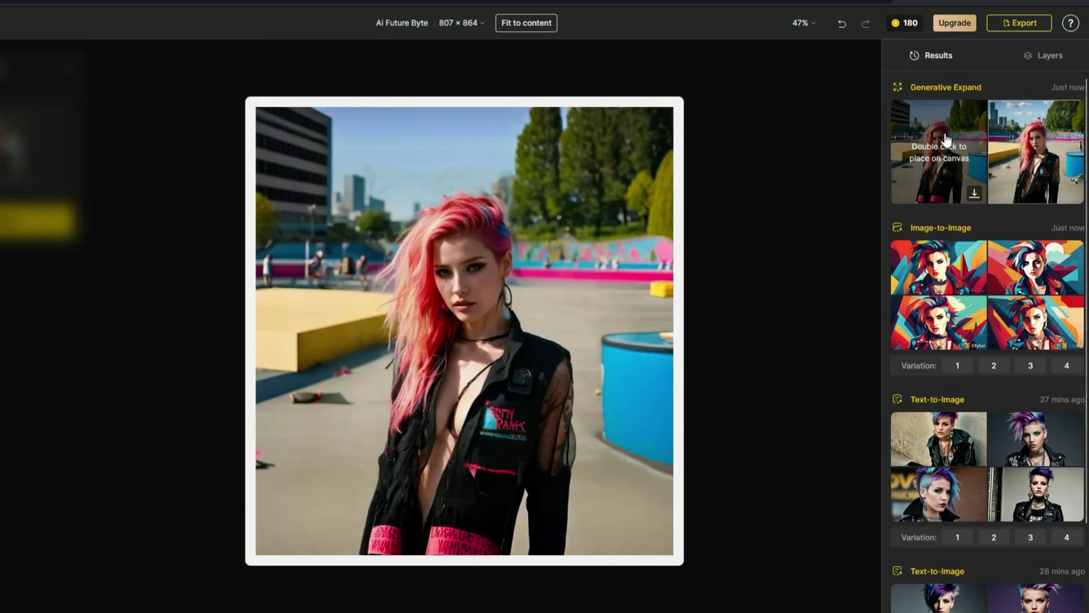
{"action": "double_click", "coordinate": [957, 156]}
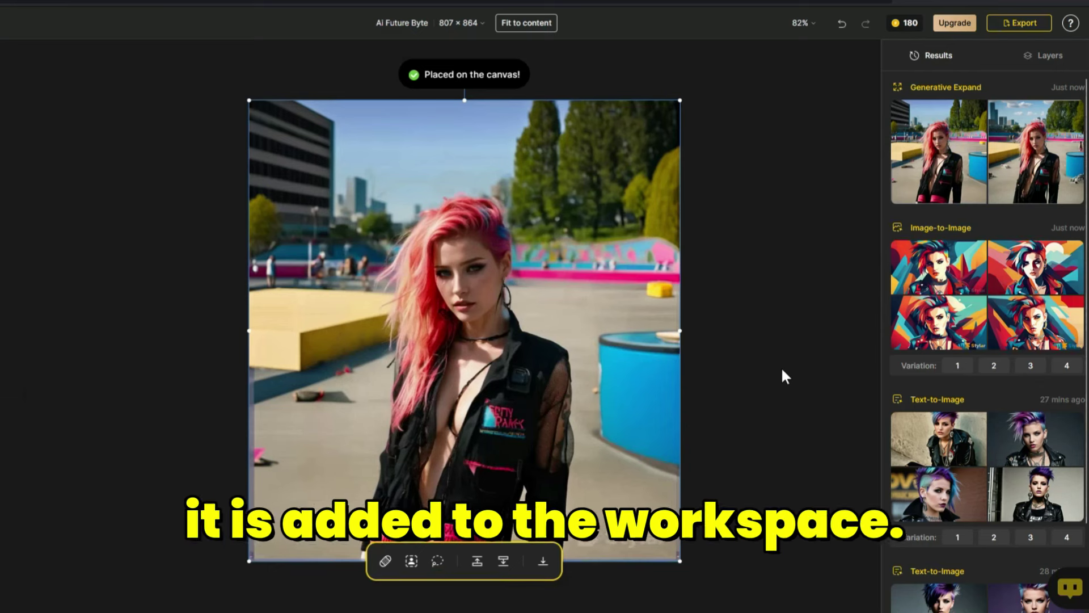
Step: In Layers, toggle the expanded top layer on and off to compare, leaving it hidden
{"action": "left_click", "coordinate": [1058, 55]}
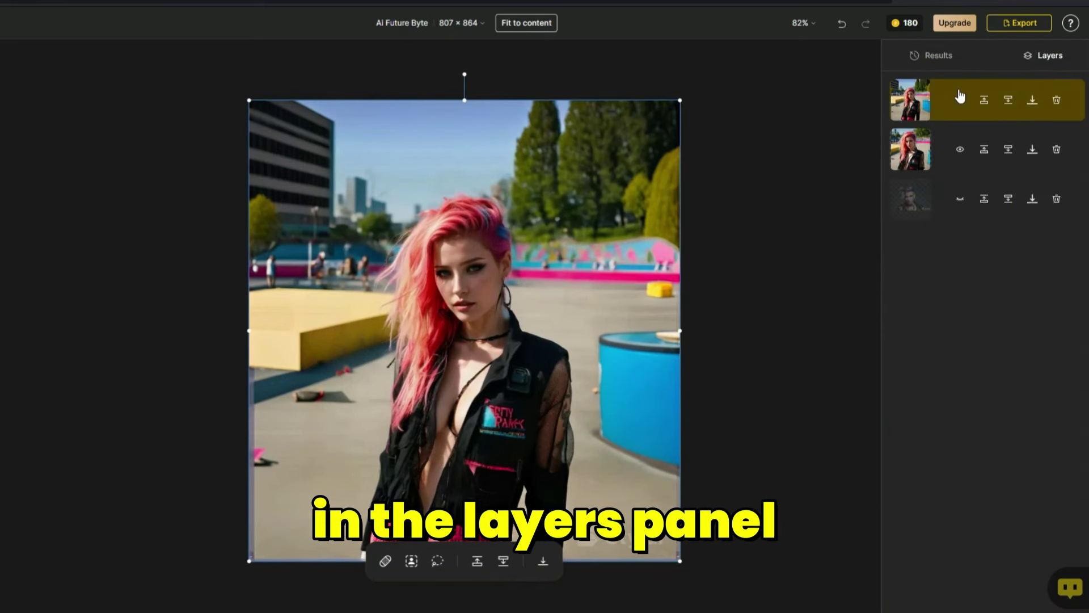
{"action": "left_click", "coordinate": [960, 103]}
{"action": "left_click", "coordinate": [959, 102]}
{"action": "left_click", "coordinate": [960, 102]}
{"action": "left_click", "coordinate": [960, 102]}
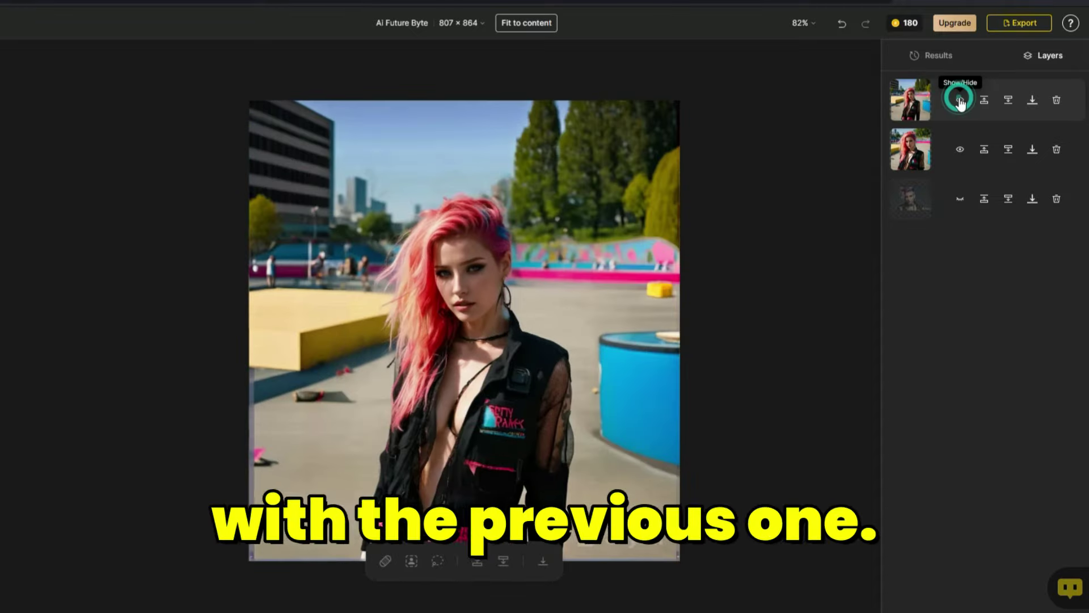
{"action": "left_click", "coordinate": [960, 102]}
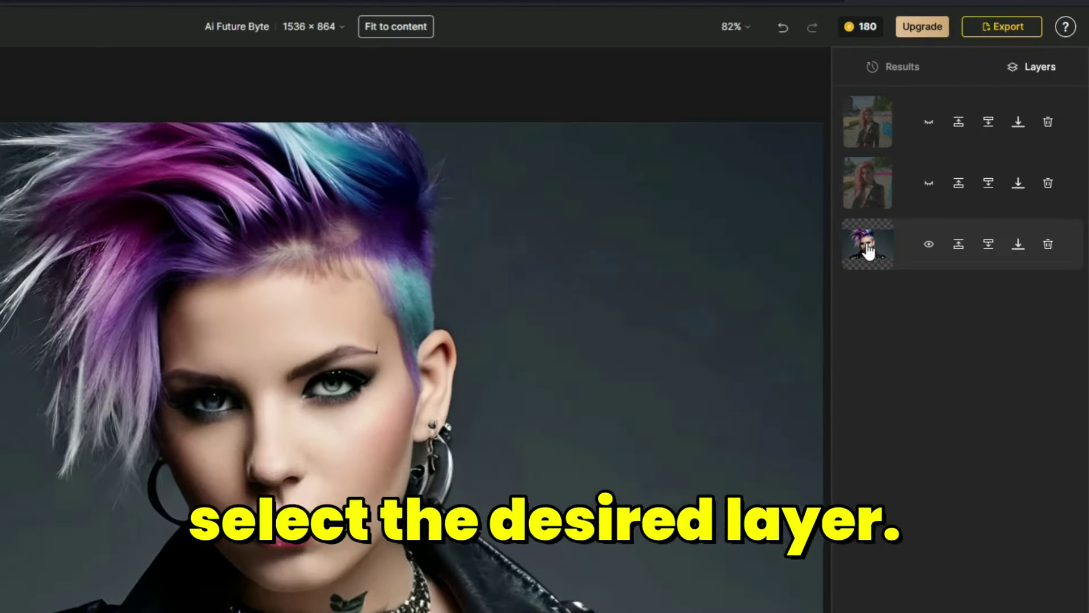
Step: Select the third, purple-haired portrait layer and choose Enhance from the tools menu
{"action": "left_click", "coordinate": [912, 199]}
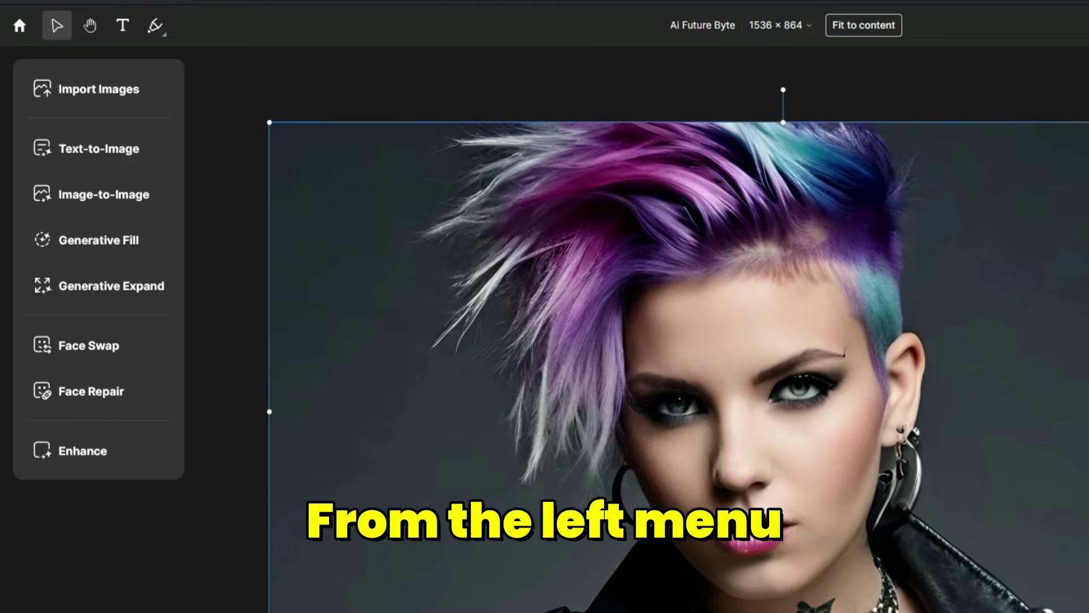
{"action": "left_click", "coordinate": [89, 453]}
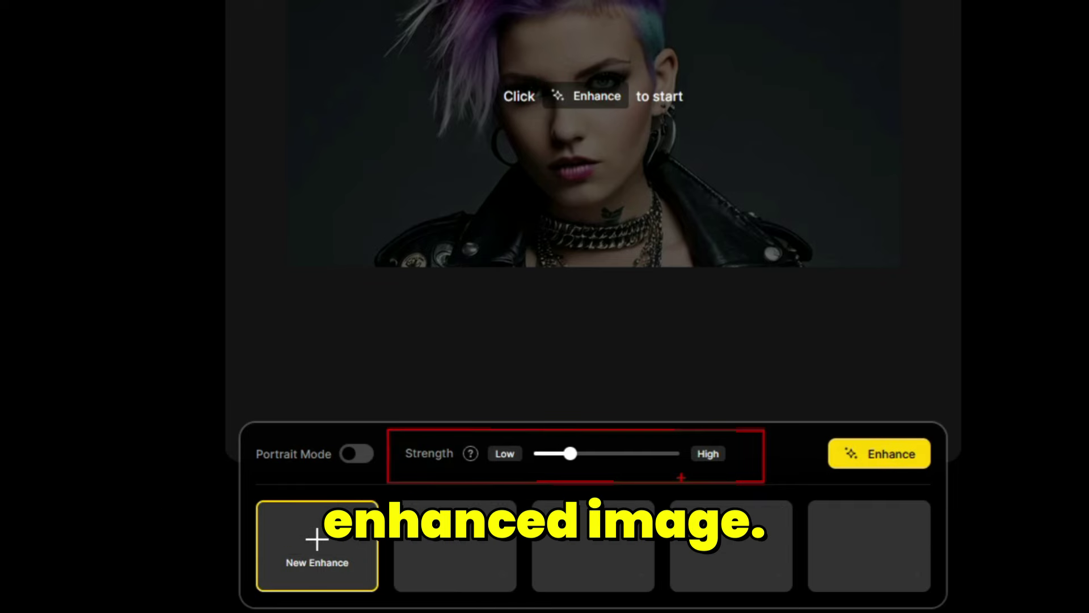
Step: Raise the Strength slider toward High and start enhancing the portrait
{"action": "left_click_drag", "start_coordinate": [570, 454], "coordinate": [641, 454]}
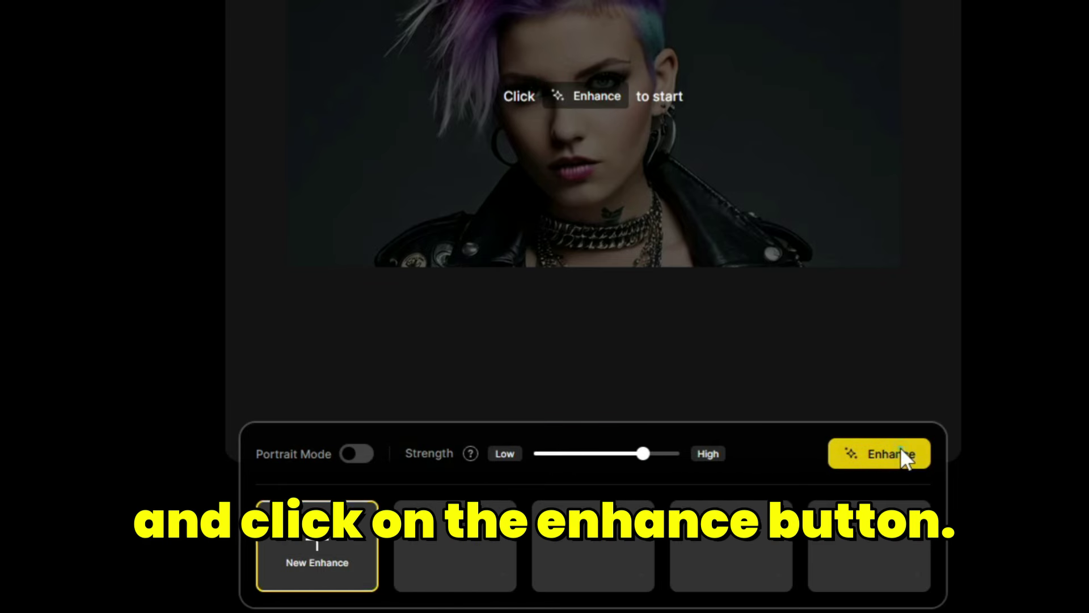
{"action": "left_click", "coordinate": [901, 450]}
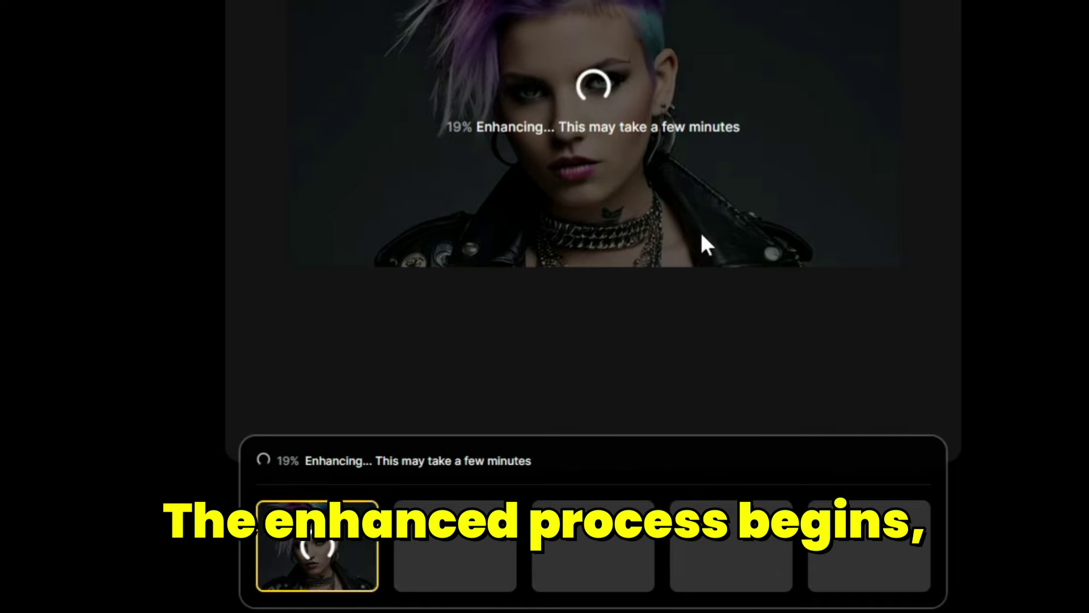